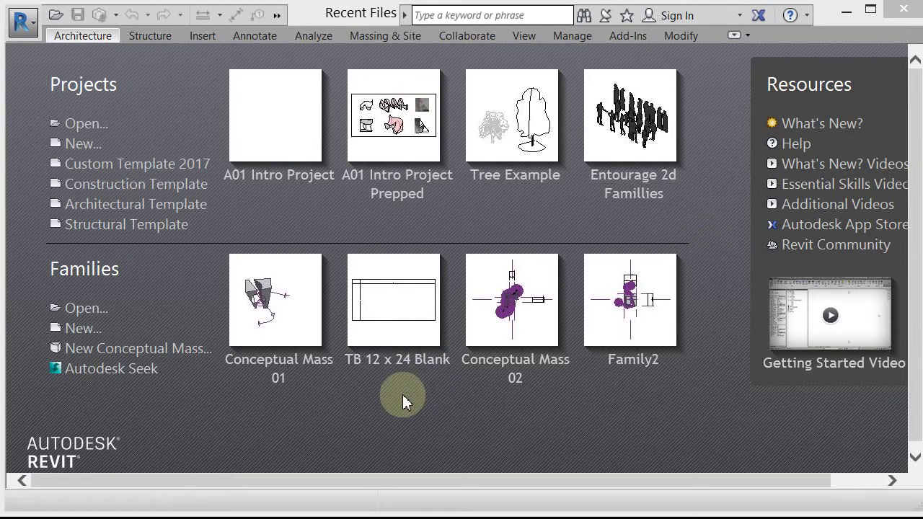
- Create a new conceptual mass family from the Mass White.rft template
left_click(188, 349)
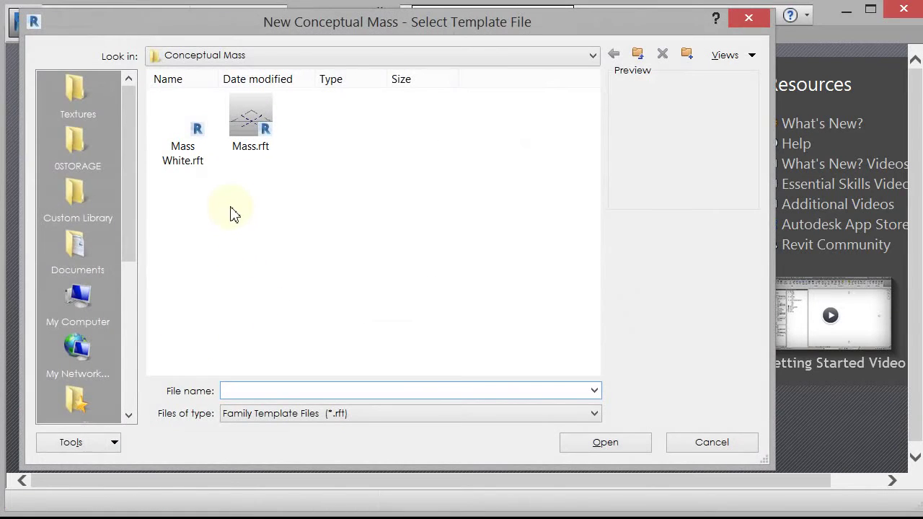
left_click(189, 163)
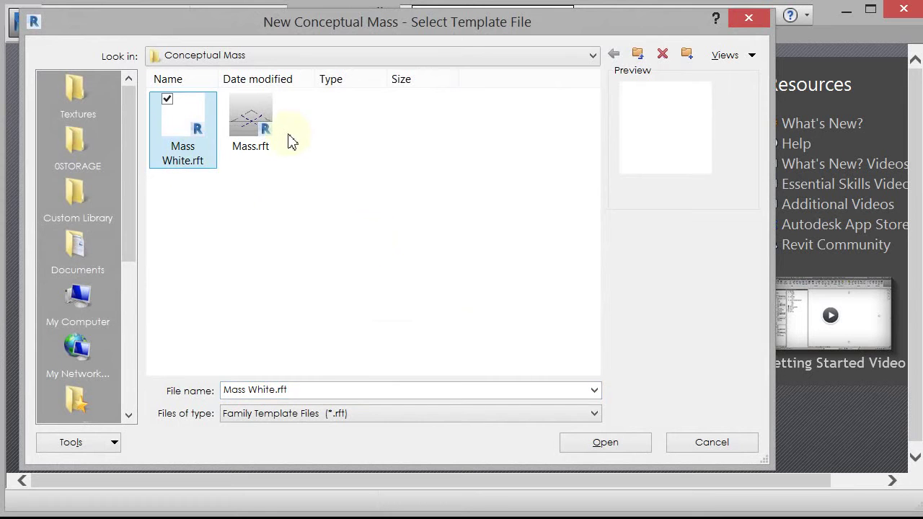
left_click(602, 443)
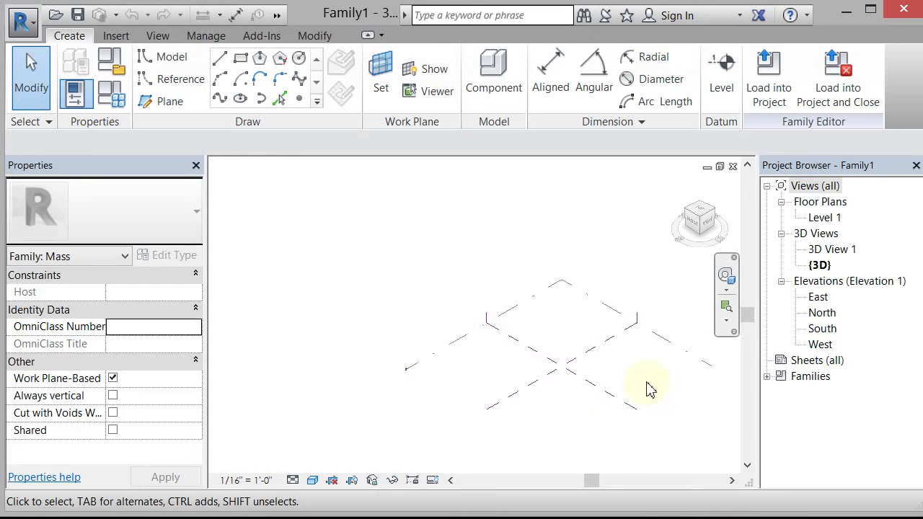
scroll(662, 403, "up", 2)
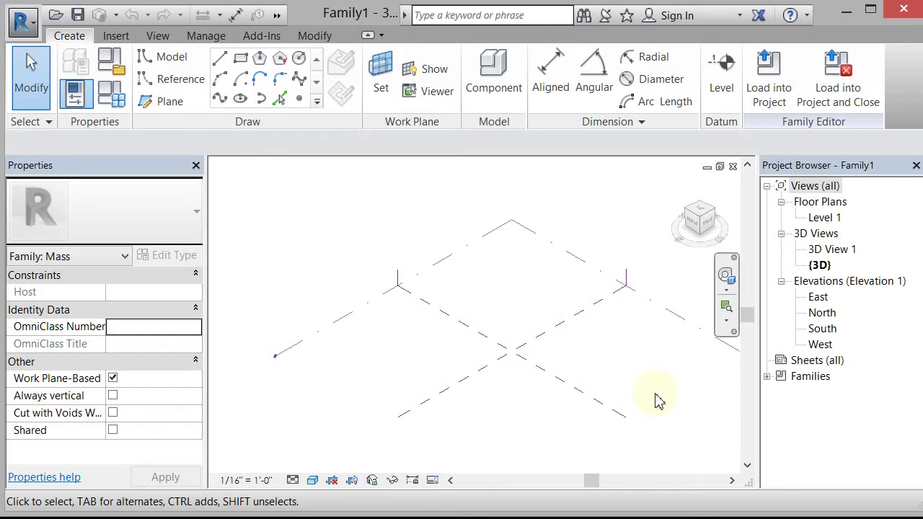
- On the Level 1 floor plan, draw horizontal reference planes about 82' above and 104' below the centre front/back plane
double_click(826, 220)
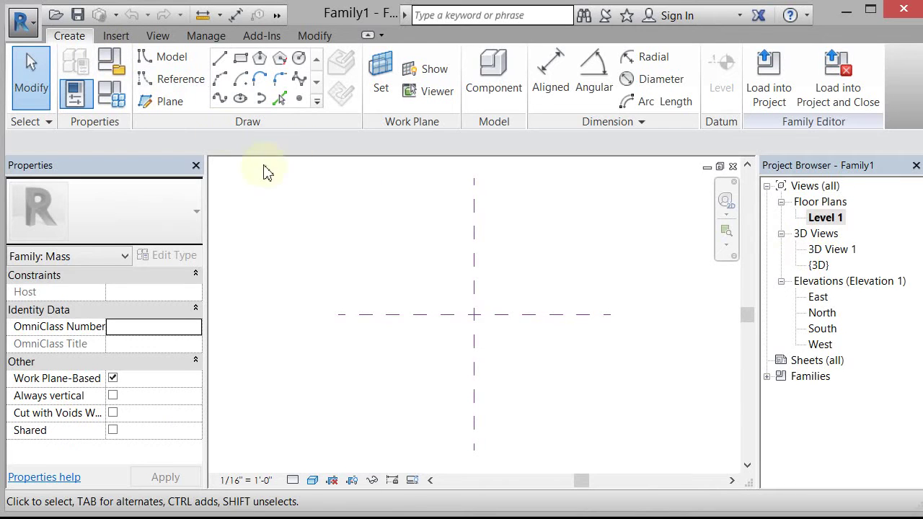
left_click(167, 103)
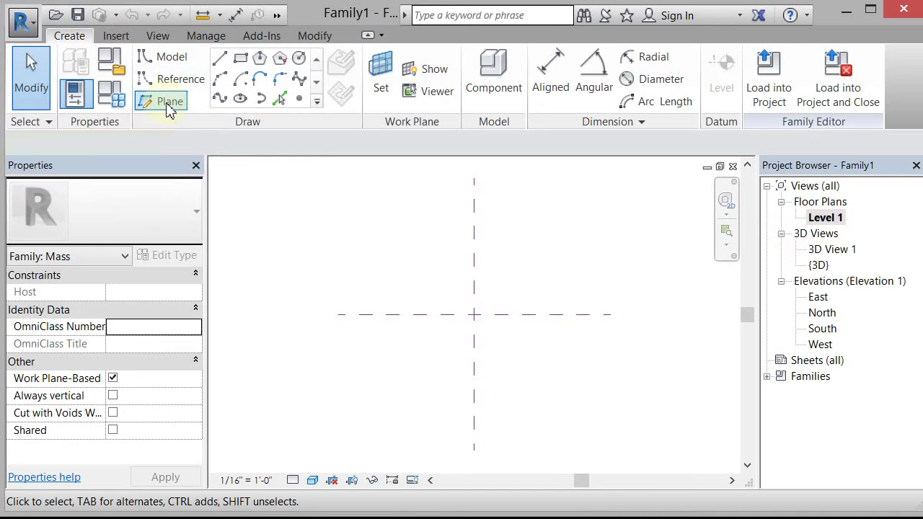
left_click(398, 245)
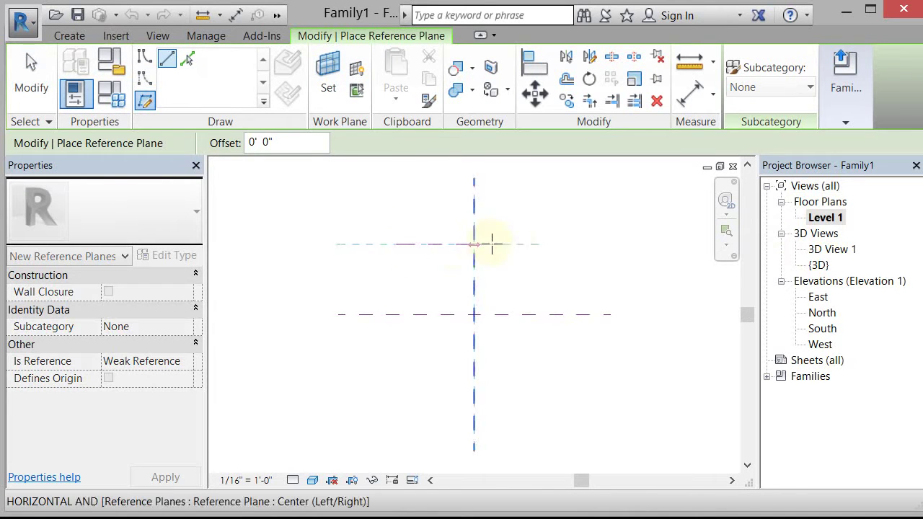
left_click(570, 243)
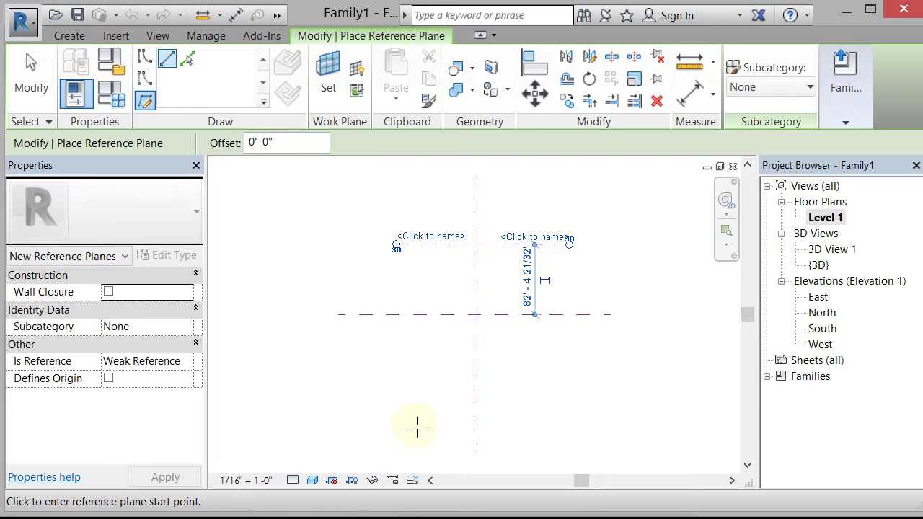
left_click(336, 403)
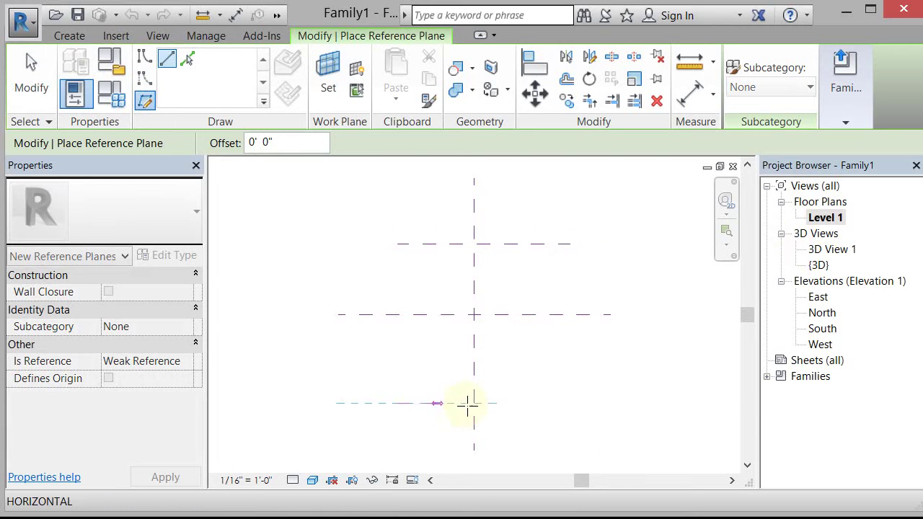
left_click(570, 402)
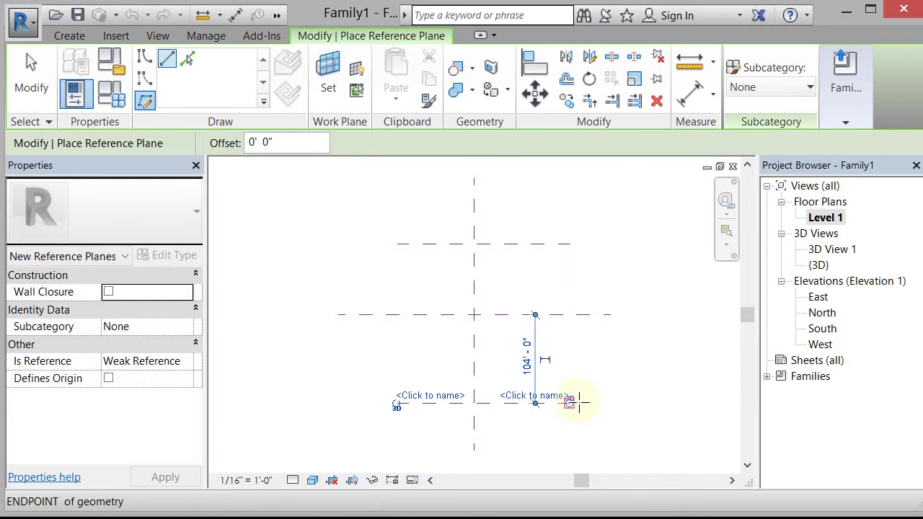
- Draw vertical reference planes about 112' to the right and 91' to the left of the centre left/right plane
left_click(569, 217)
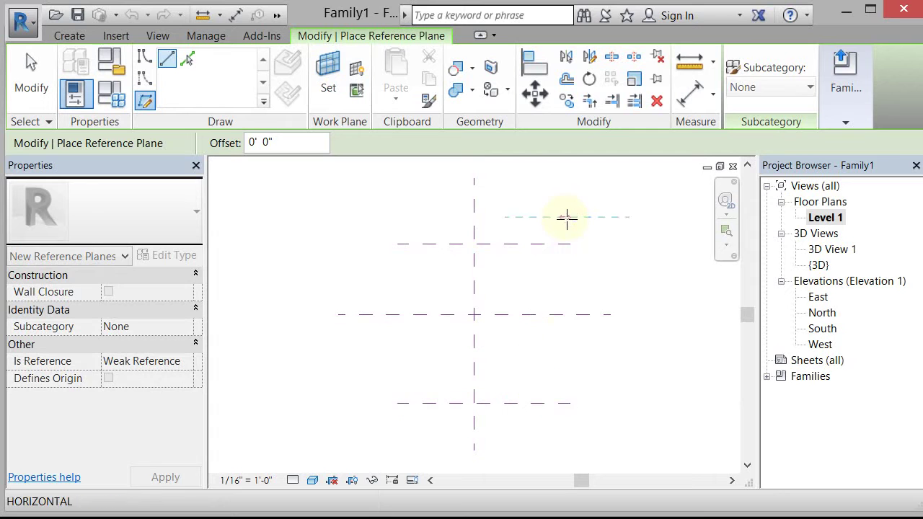
left_click(570, 402)
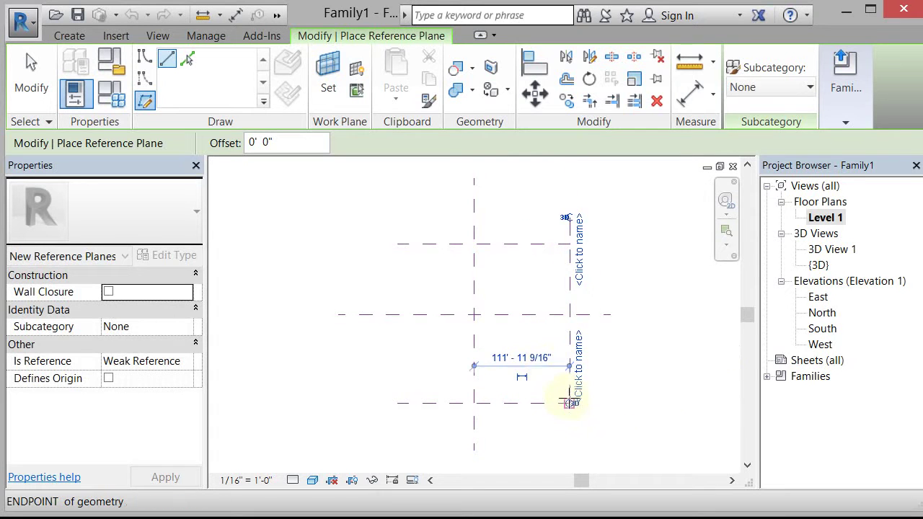
left_click(397, 231)
left_click(397, 402)
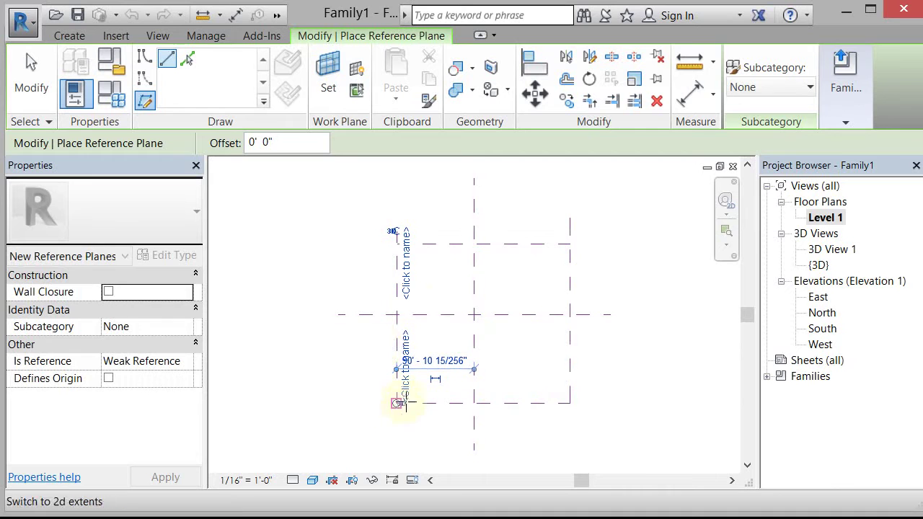
left_click(36, 69)
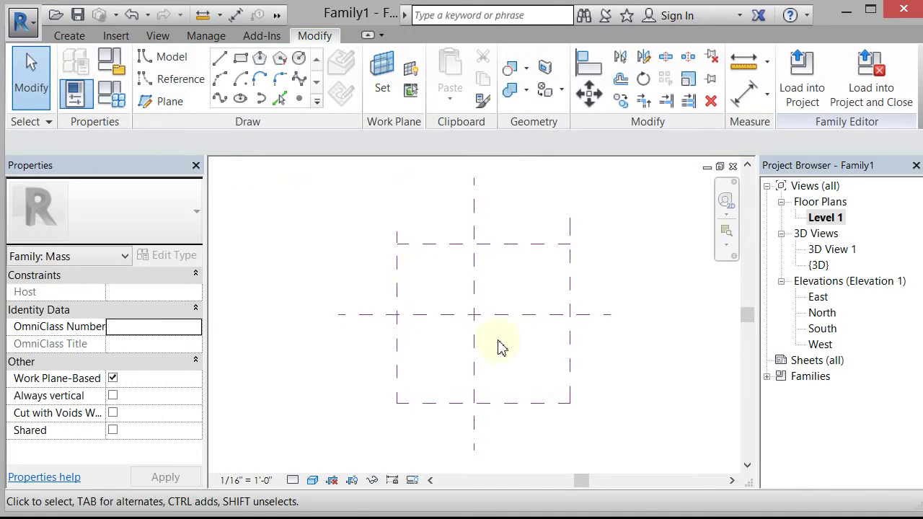
- Add an aligned dimension across the three vertical reference planes, placed above them, and make its segments equal
scroll(503, 347, "up", 2)
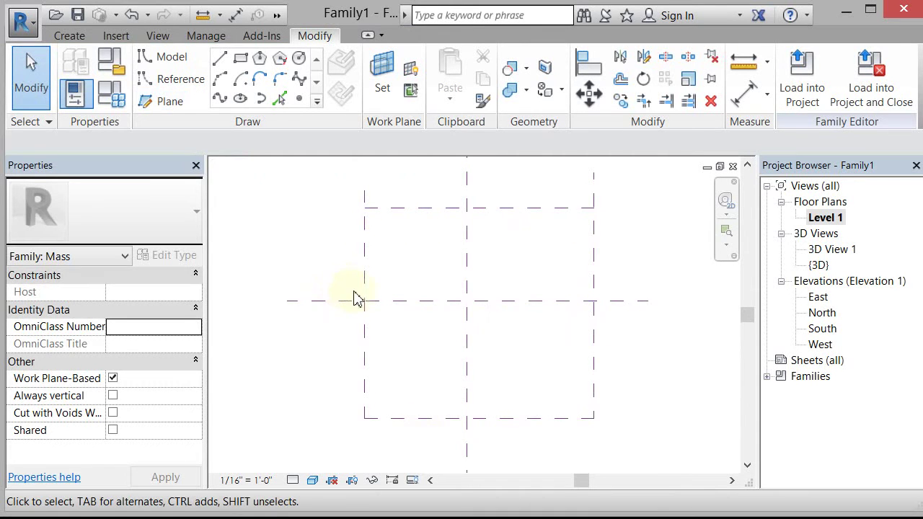
scroll(509, 375, "down", 1)
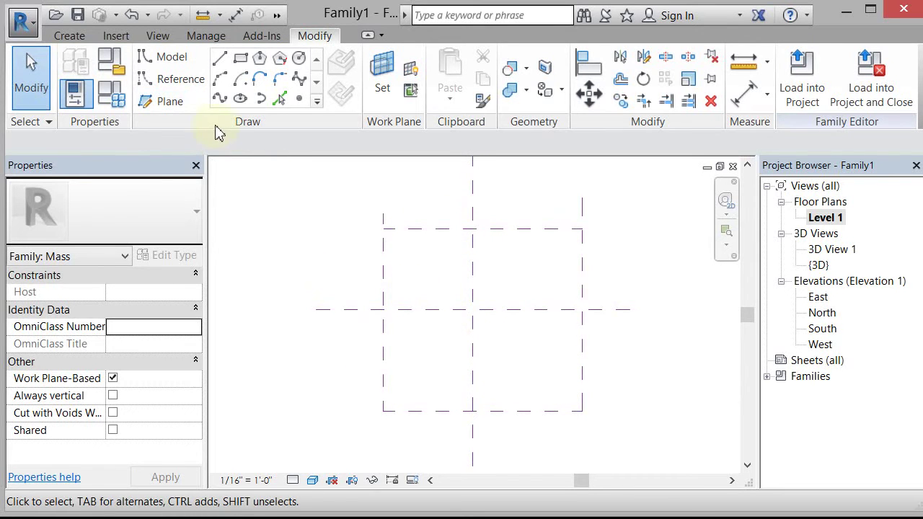
left_click(69, 37)
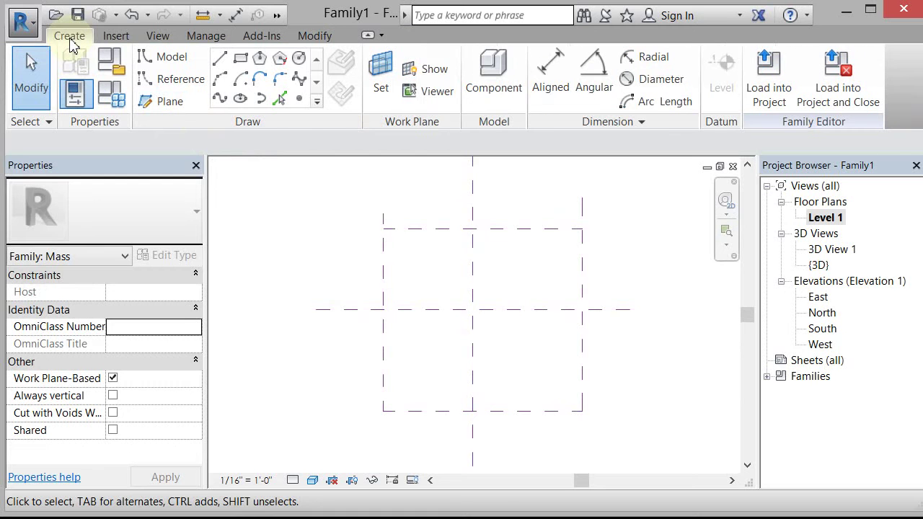
left_click(552, 79)
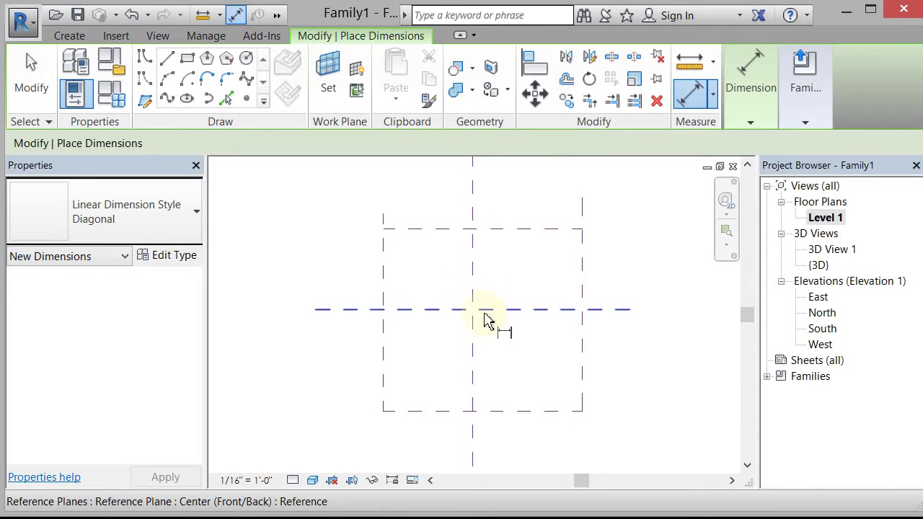
left_click(392, 261)
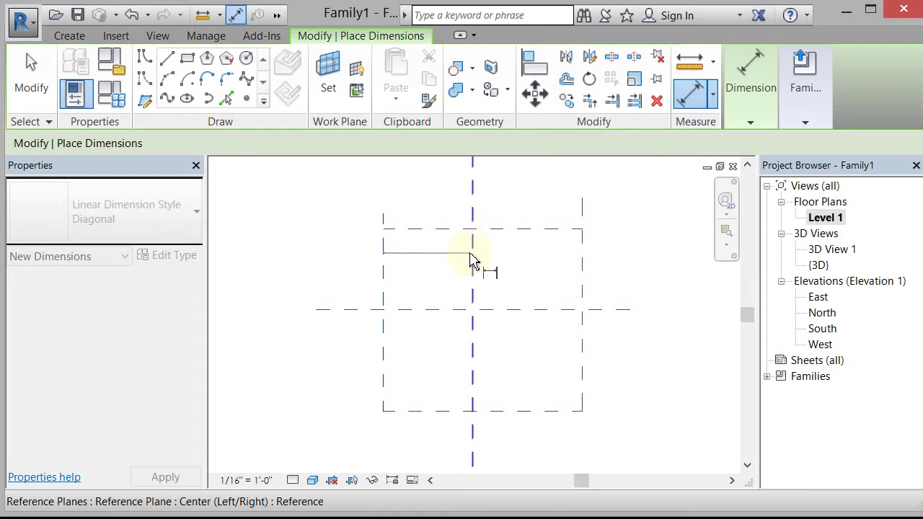
left_click(472, 260)
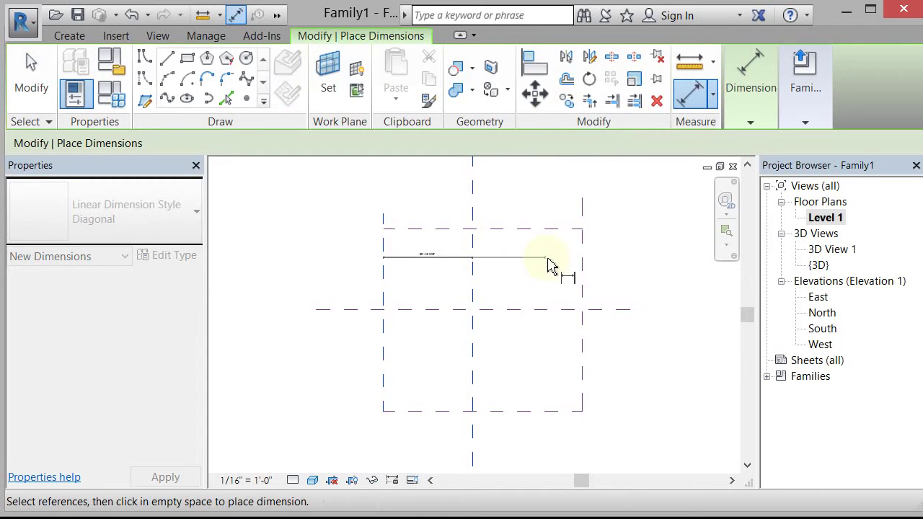
left_click(582, 263)
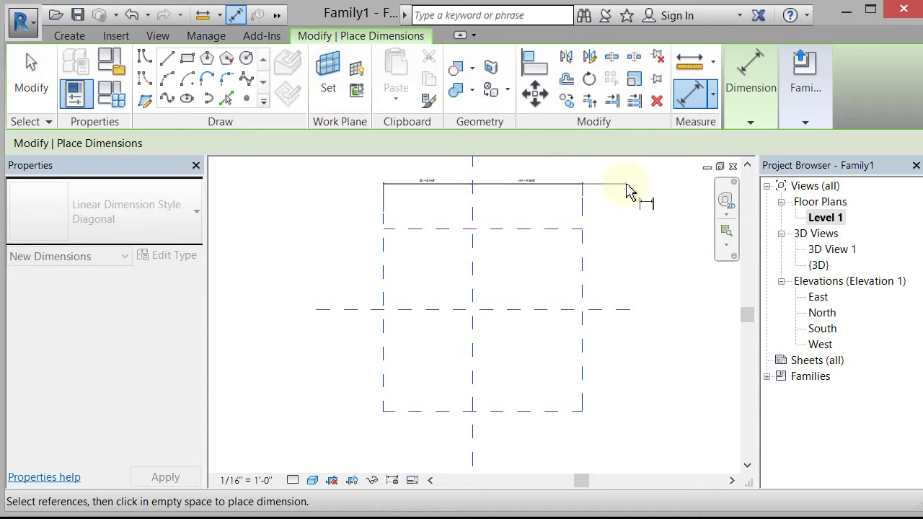
left_click(627, 191)
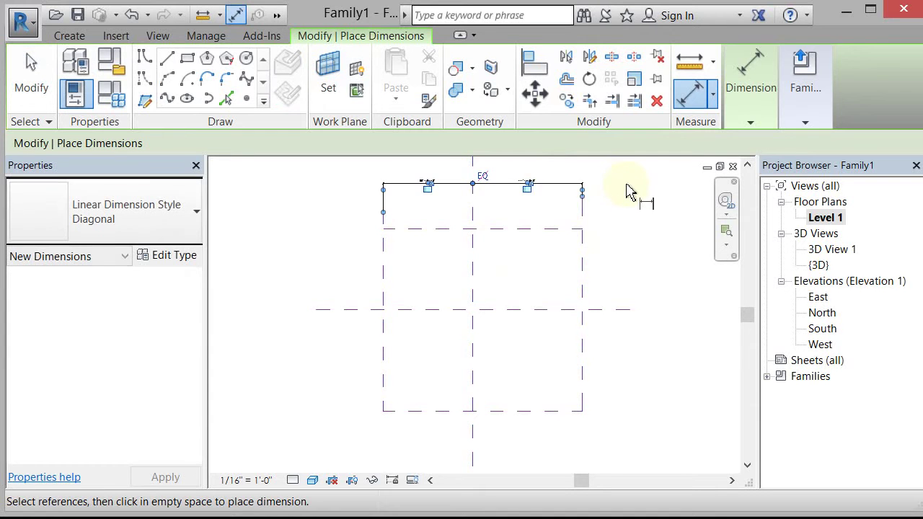
left_click(485, 178)
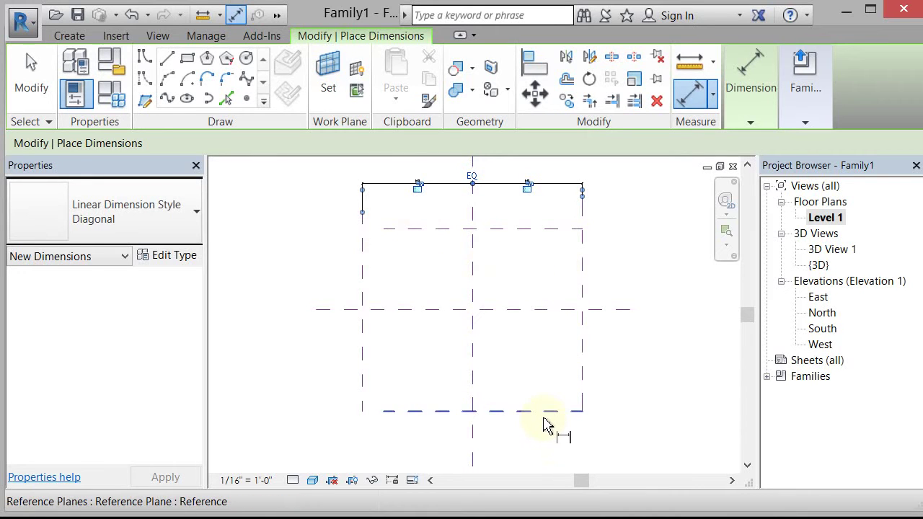
- Dimension the three horizontal reference planes in one string to the right of the layout and make its segments equal
left_click(547, 230)
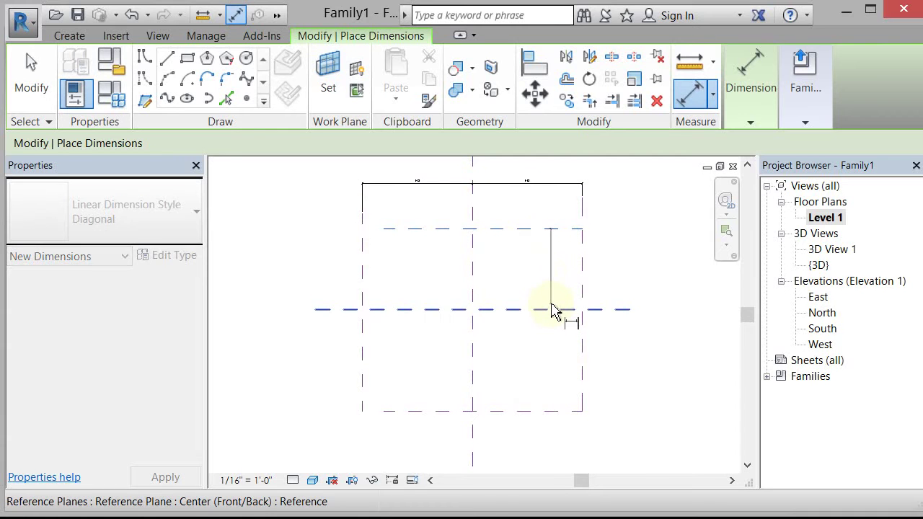
left_click(552, 310)
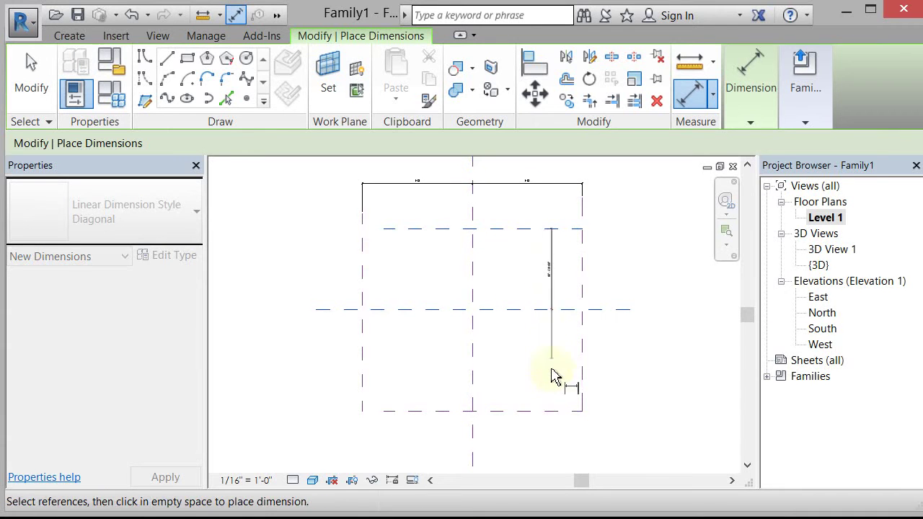
left_click(554, 412)
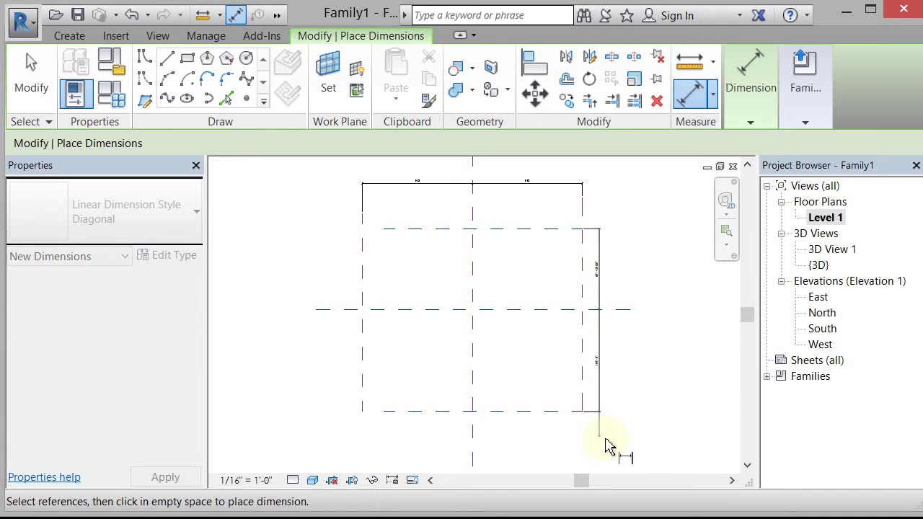
left_click(639, 458)
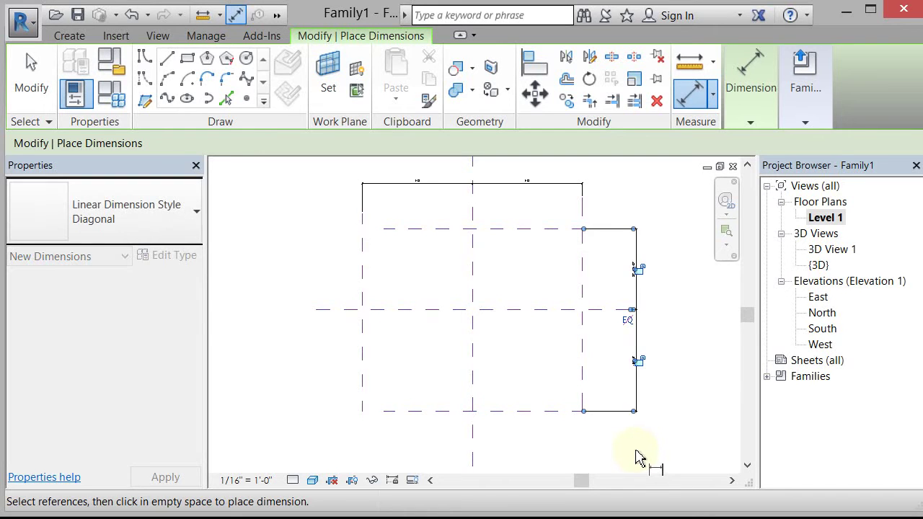
left_click(627, 326)
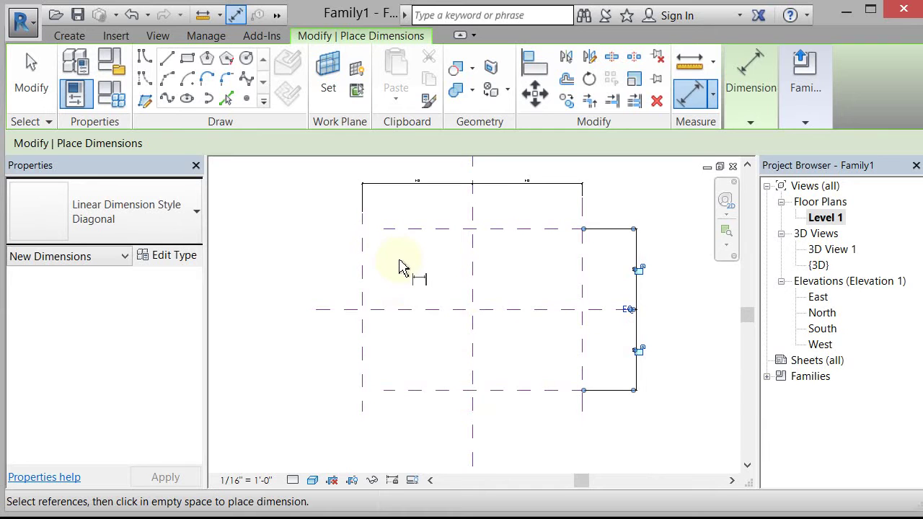
- Add an overall width dimension between the two outer vertical reference planes, above the equalized dimension string
left_click(364, 265)
left_click(584, 287)
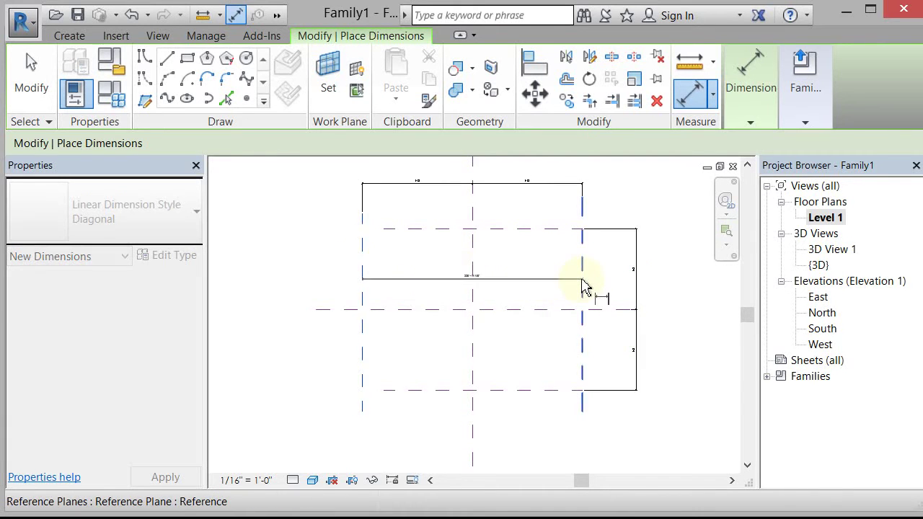
left_click(616, 175)
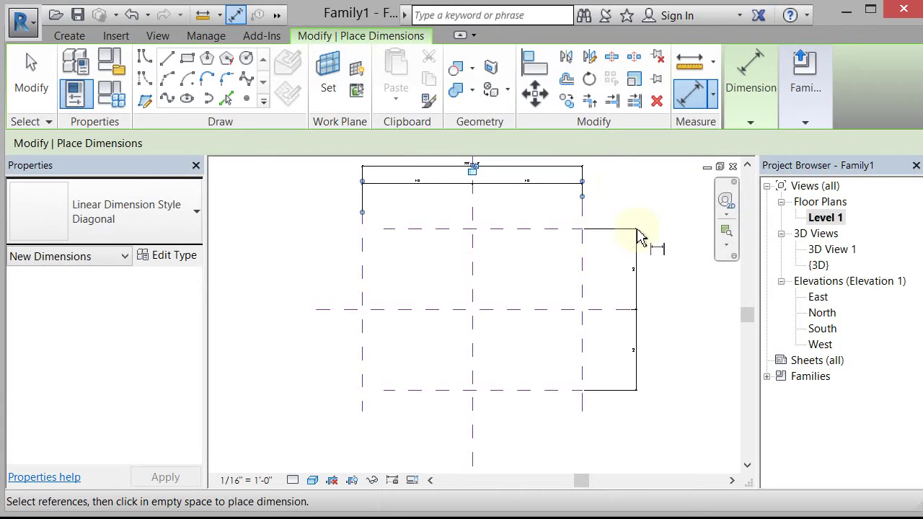
- Add an overall depth dimension between the two outer horizontal reference planes, outside the equalized string, and finish dimensioning
left_click(551, 228)
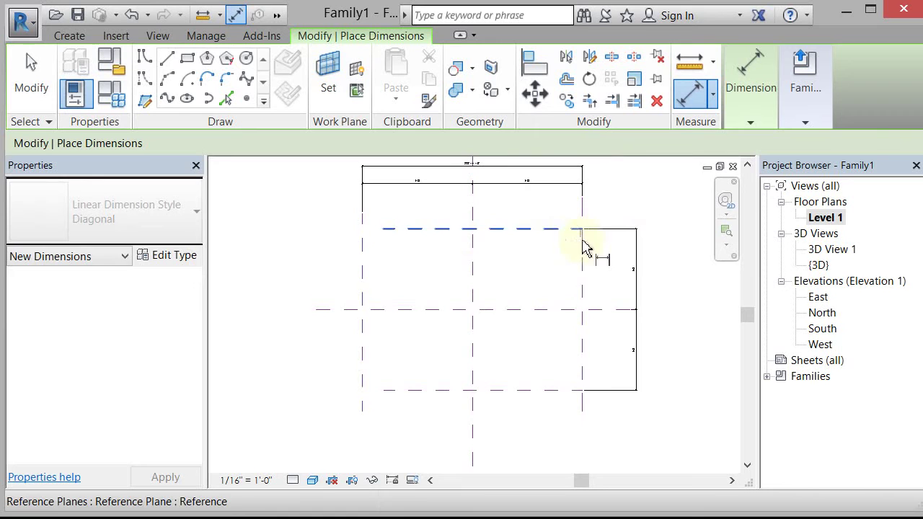
left_click(556, 389)
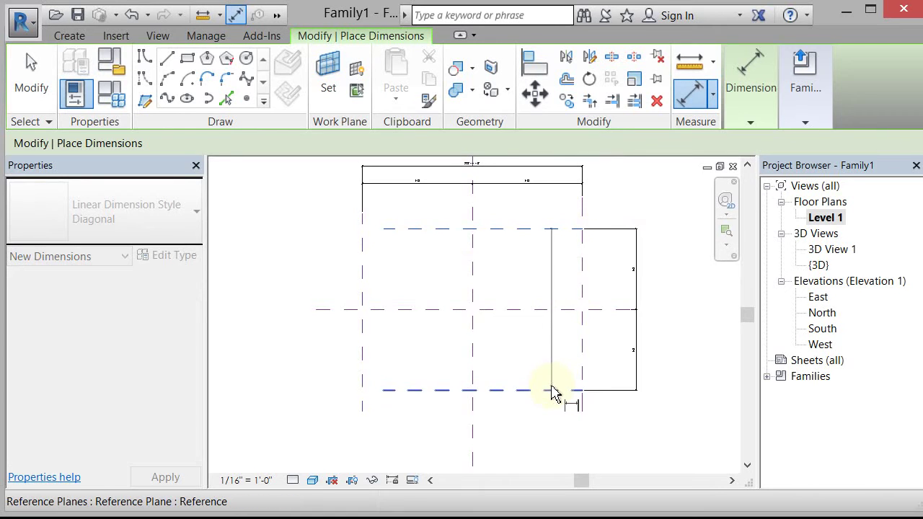
left_click(662, 430)
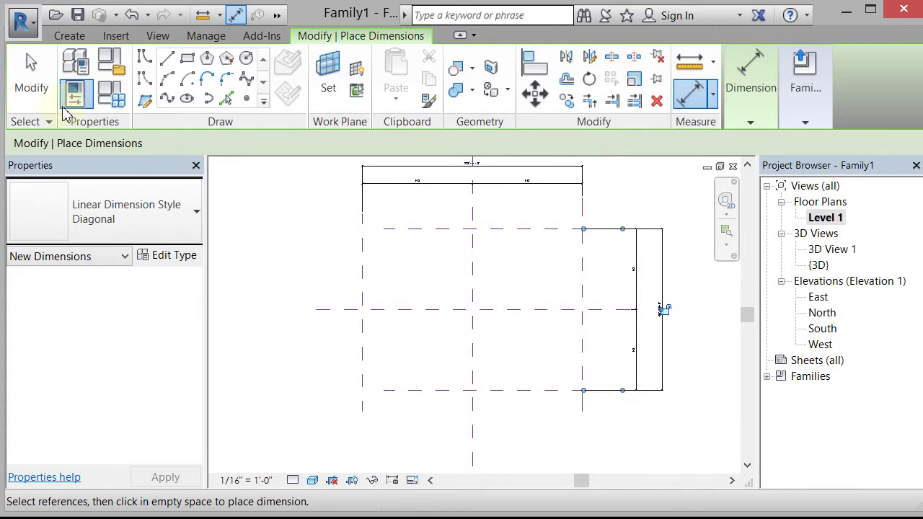
left_click(31, 76)
scroll(674, 337, "up", 1)
scroll(672, 288, "up", 3)
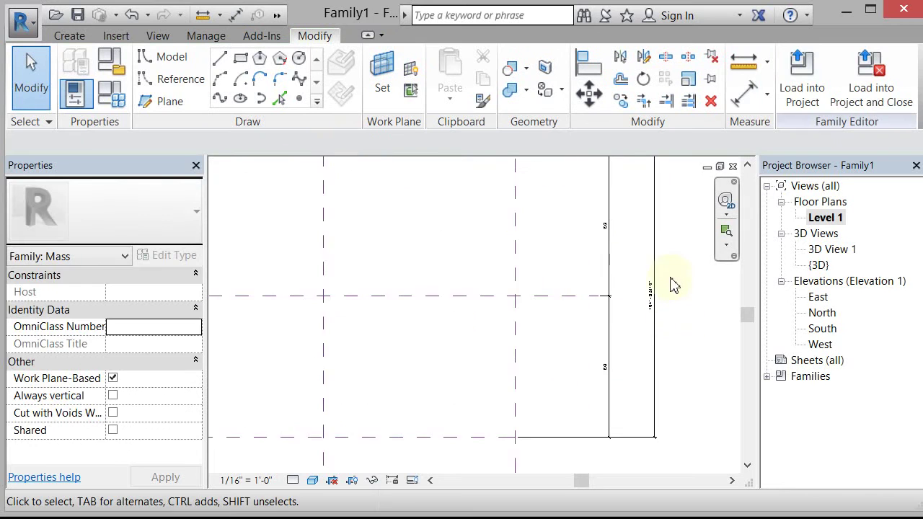
scroll(662, 310, "down", 3)
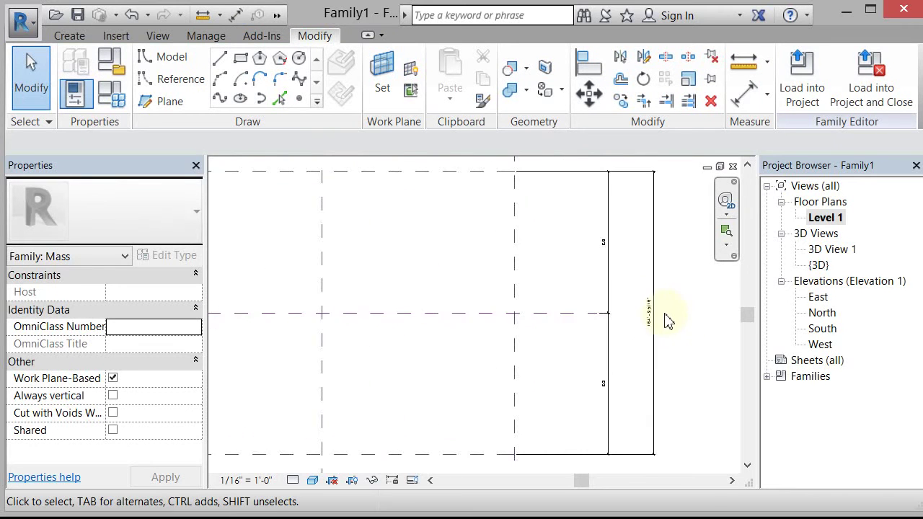
- Label the overall dimension between the two outer vertical reference planes with a new family type parameter named Length
scroll(469, 173, "up", 2)
scroll(476, 177, "up", 3)
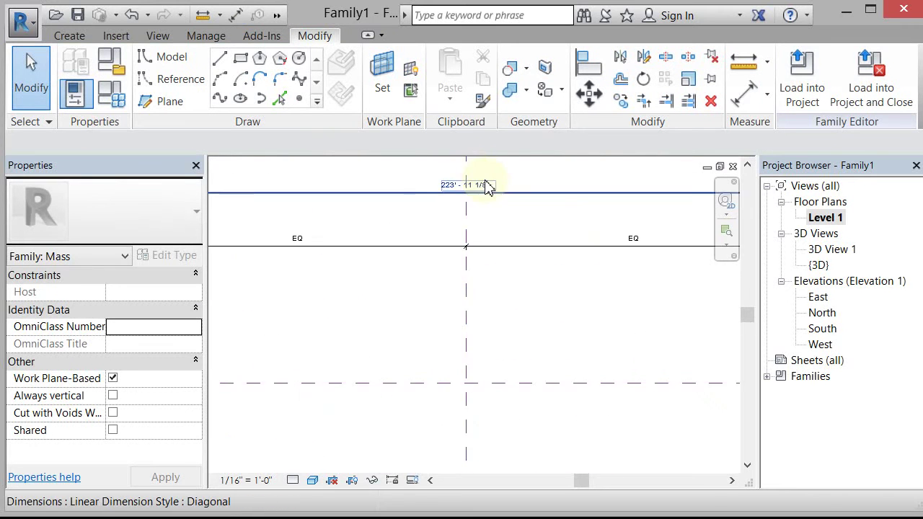
scroll(437, 206, "down", 3)
scroll(442, 207, "down", 1)
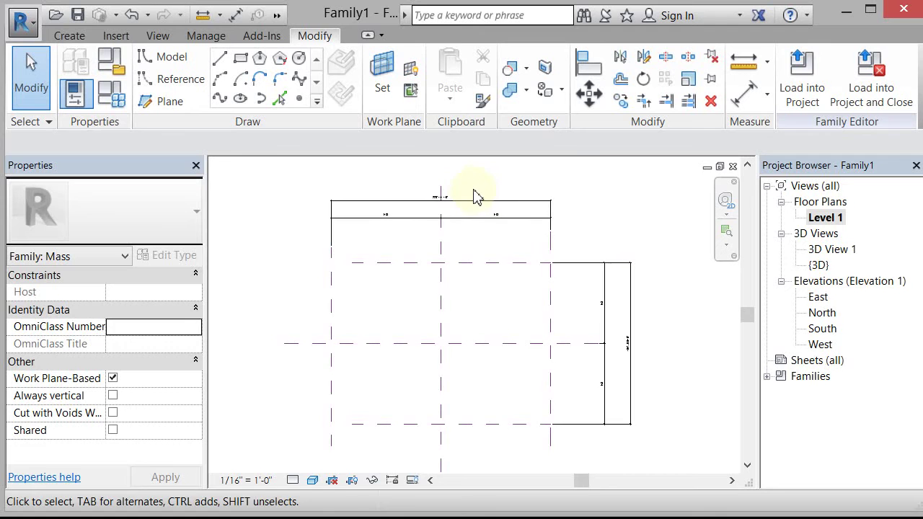
scroll(443, 195, "up", 1)
scroll(443, 195, "up", 1)
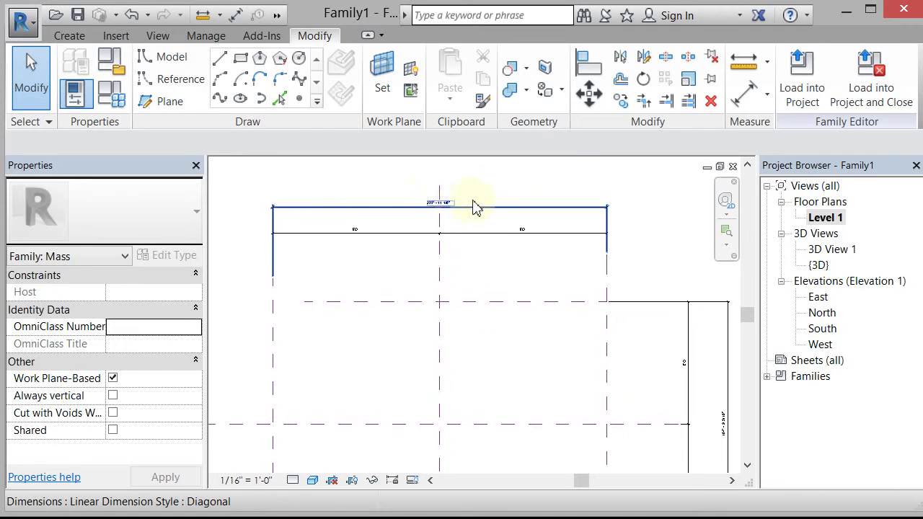
left_click(507, 208)
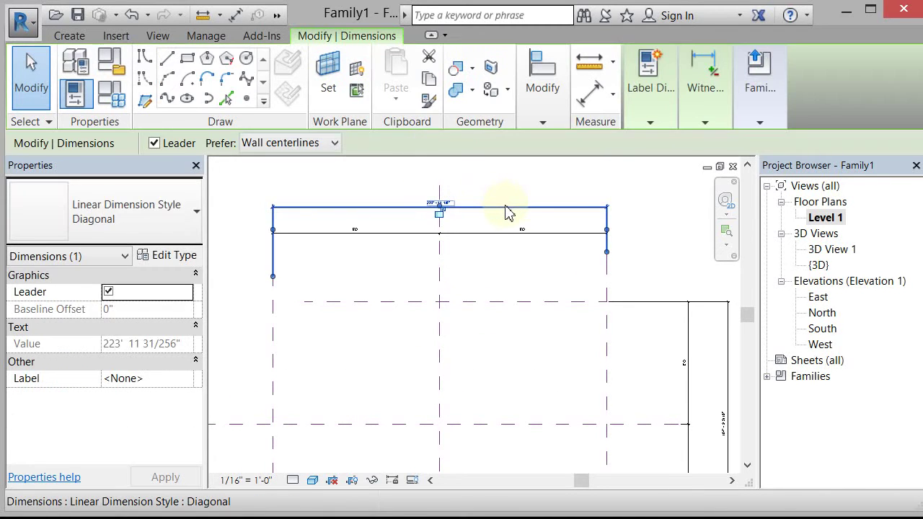
left_click(652, 122)
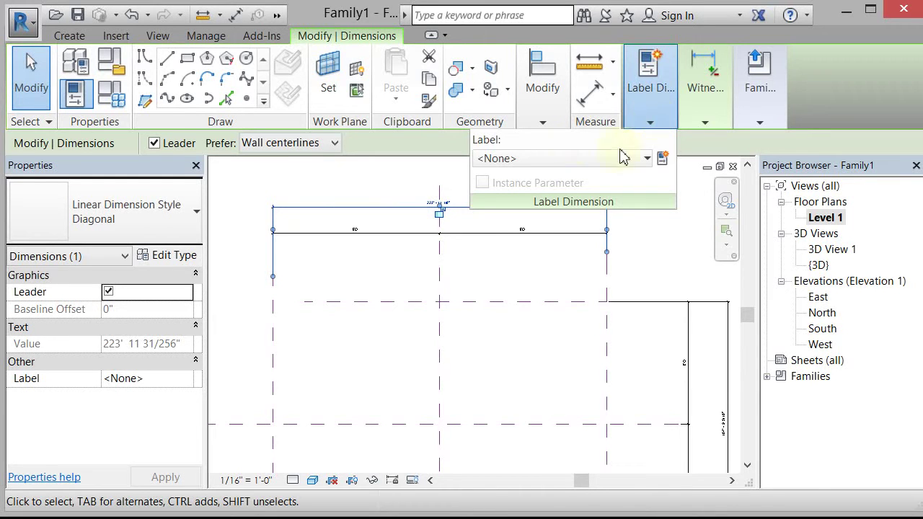
left_click(663, 160)
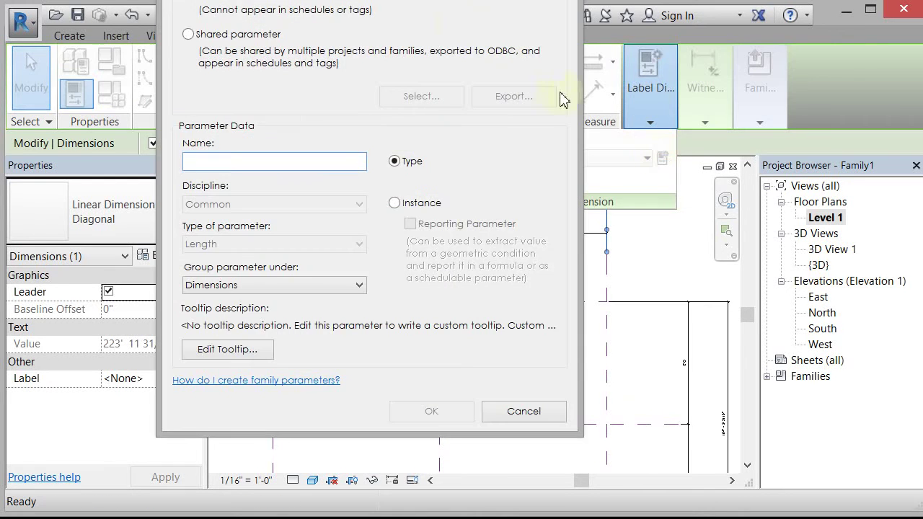
left_click_drag(400, 0, 512, 42)
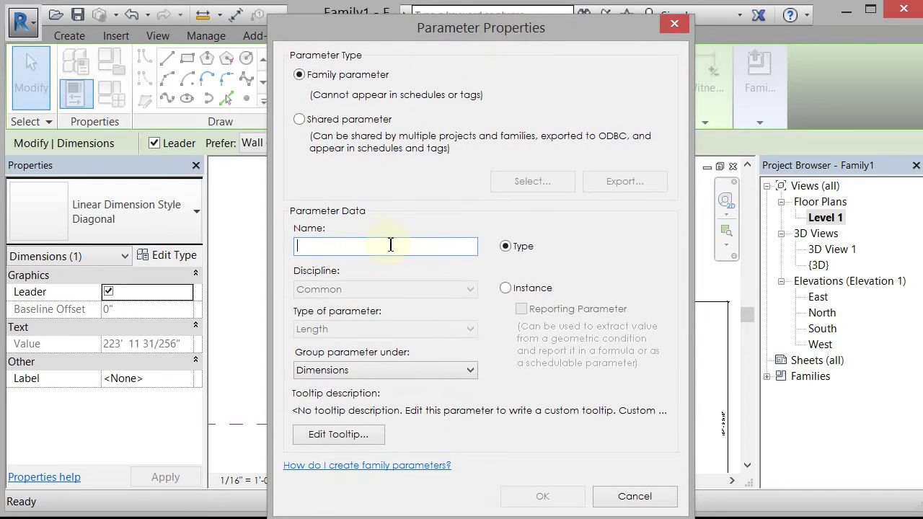
type("Length")
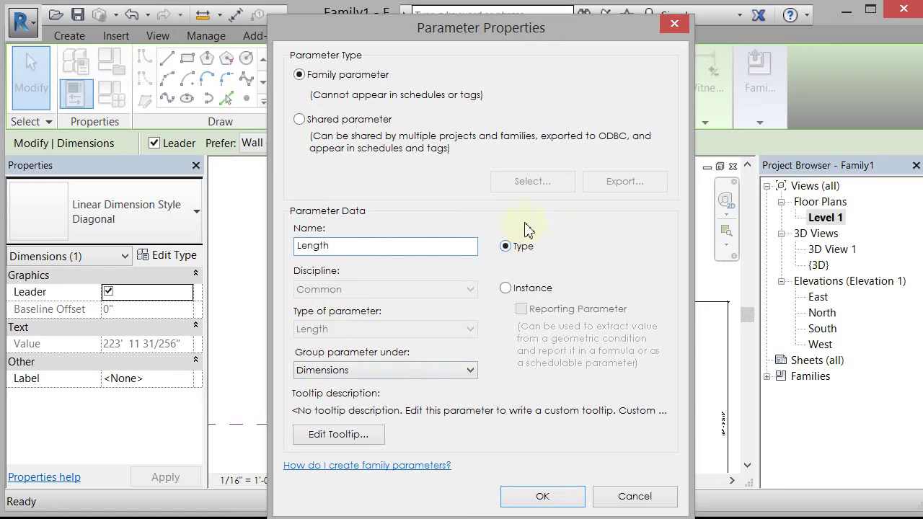
left_click(543, 498)
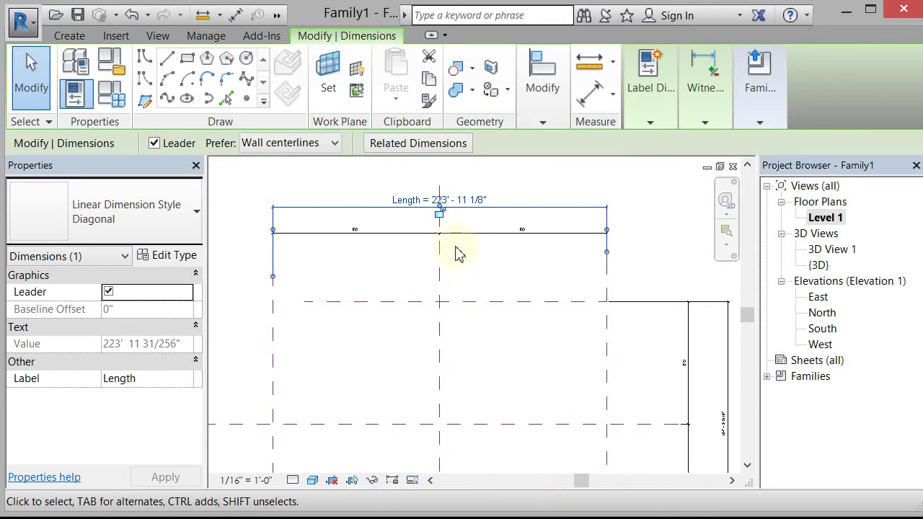
left_click(647, 238)
- Label the overall dimension between the two outer horizontal reference planes with a new family type parameter named Width
scroll(375, 205, "down", 2)
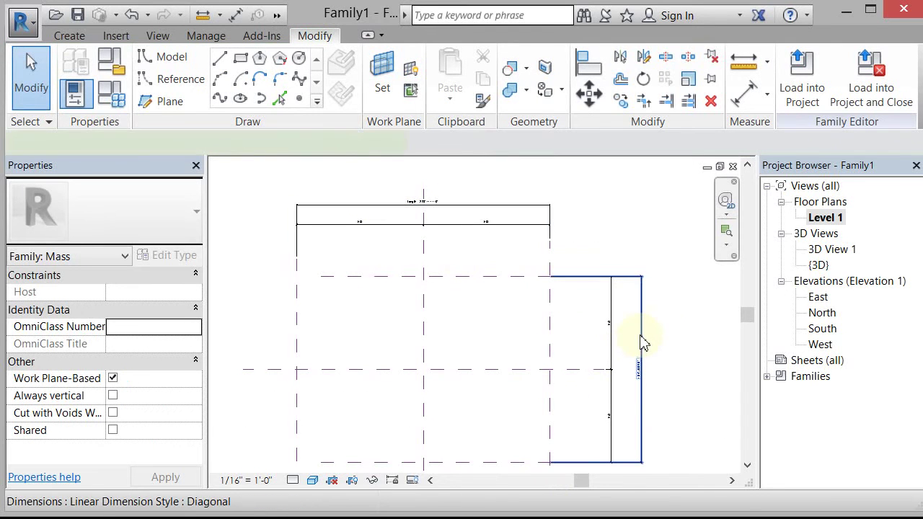
left_click(641, 343)
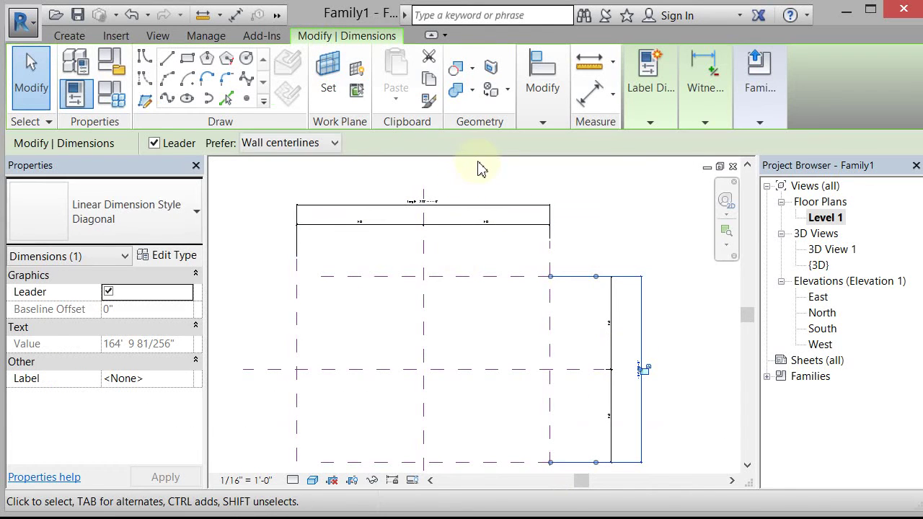
left_click(647, 123)
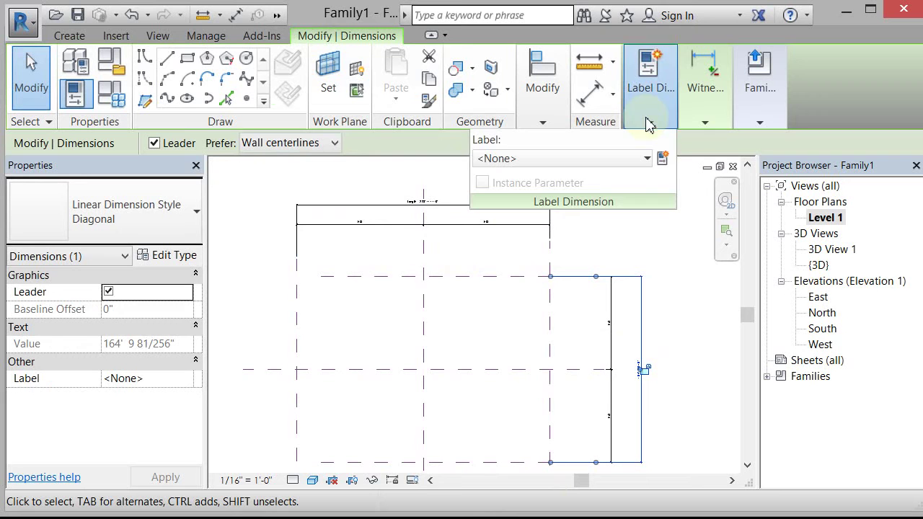
left_click(660, 156)
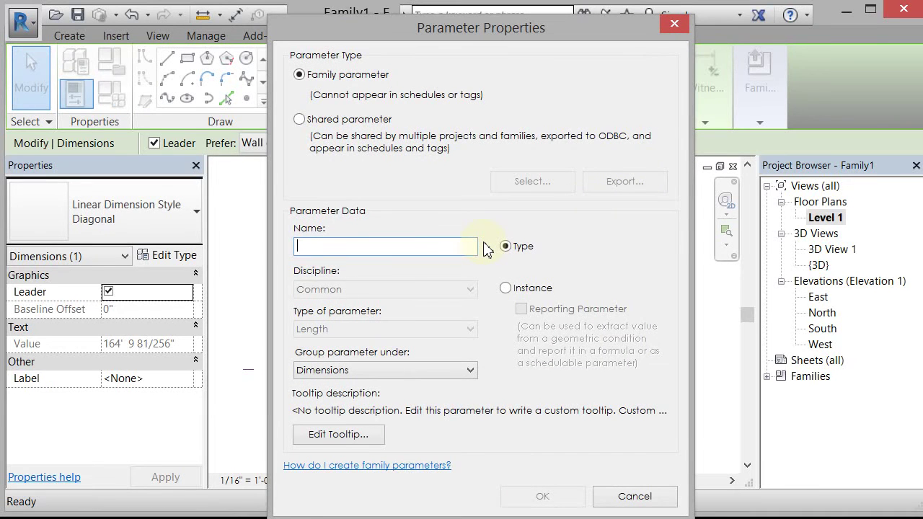
type("Wdi")
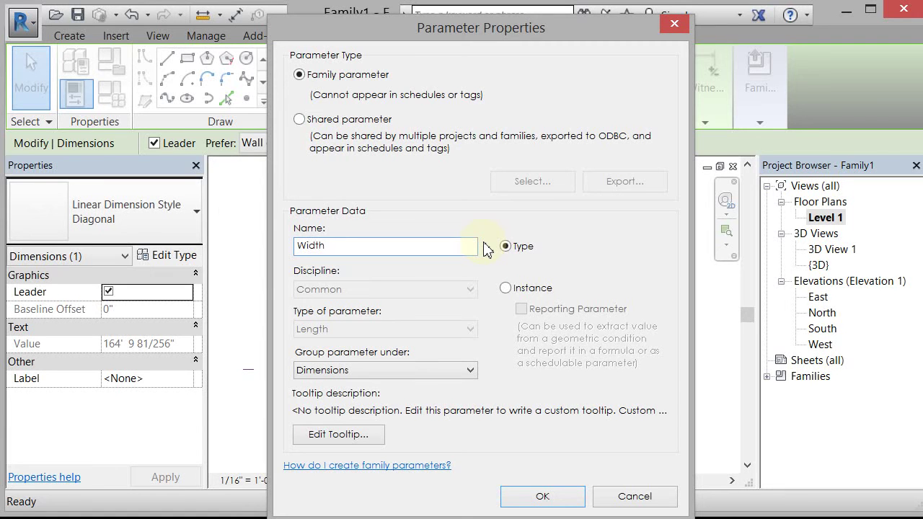
key("Return")
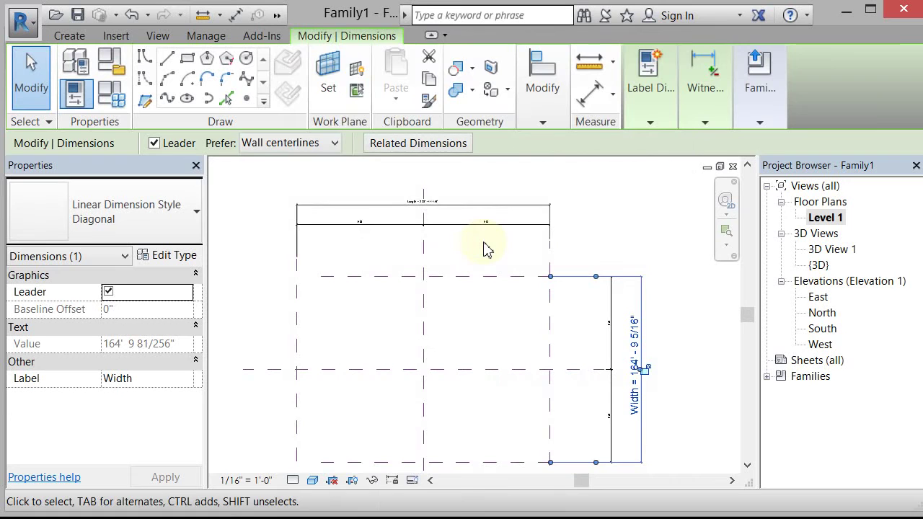
left_click(644, 216)
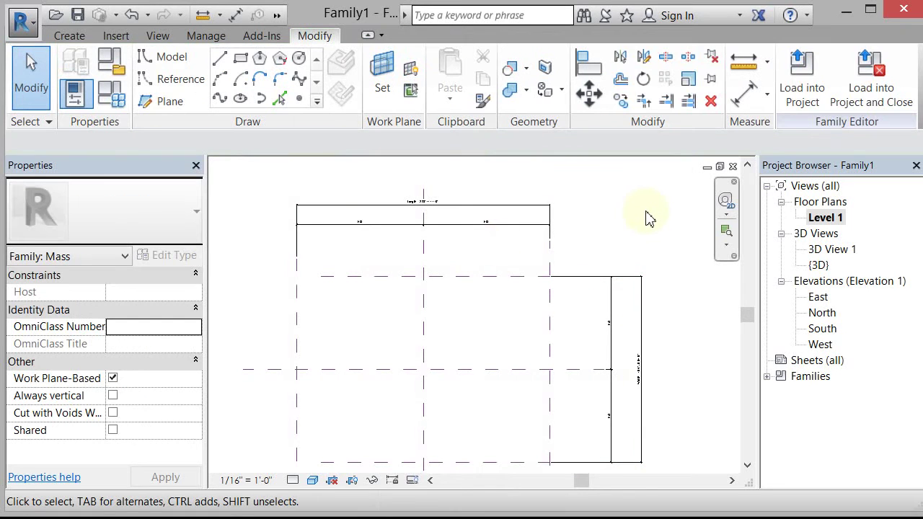
scroll(646, 214, "down", 1)
scroll(605, 231, "up", 1)
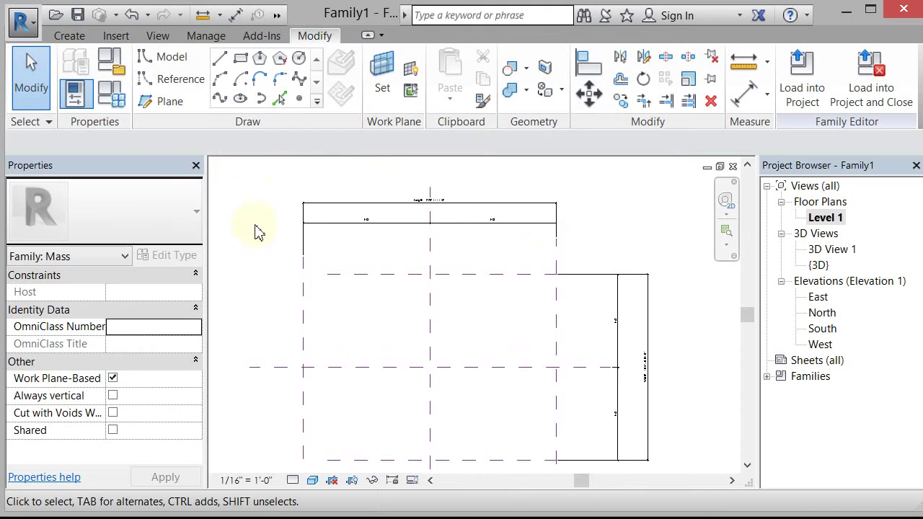
middle_click_drag(258, 236, 285, 221)
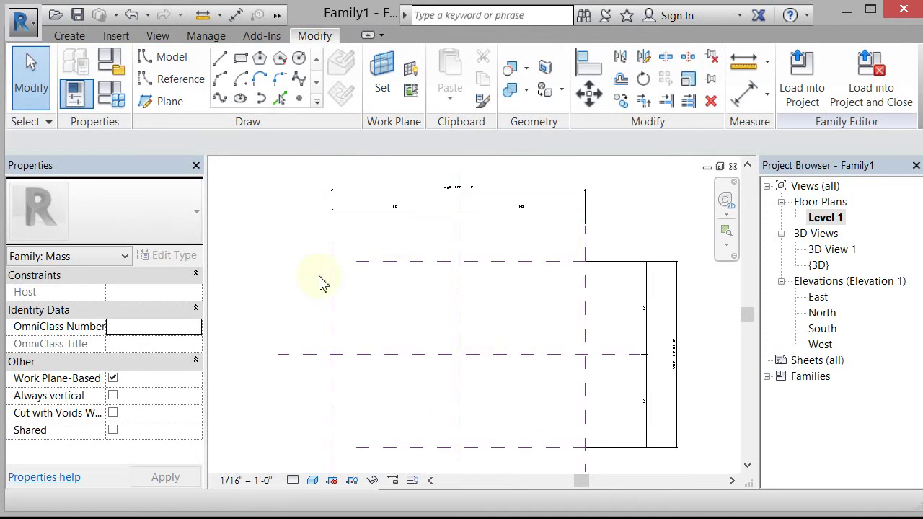
left_click(121, 106)
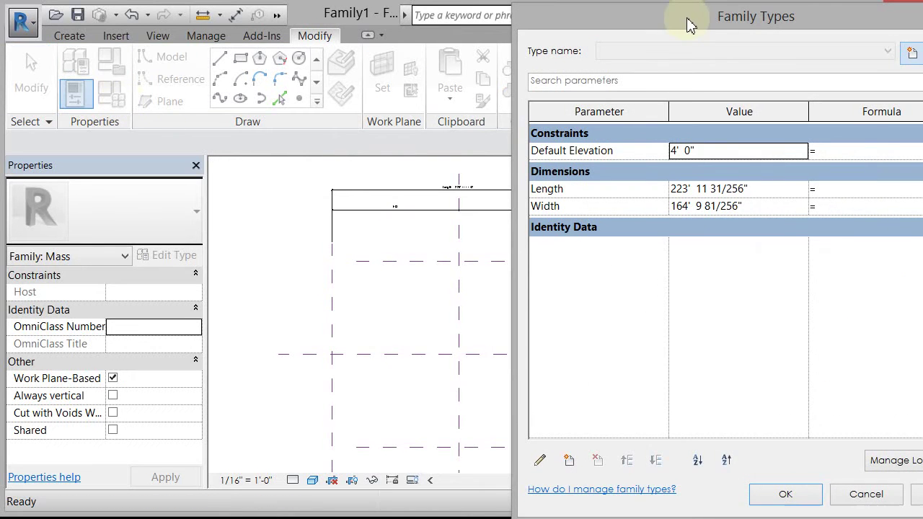
left_click_drag(687, 18, 655, 15)
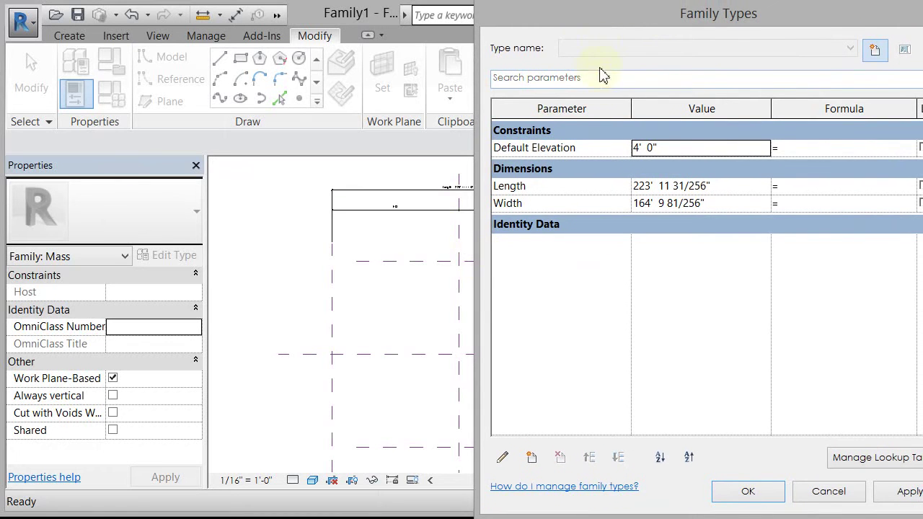
left_click(922, 10)
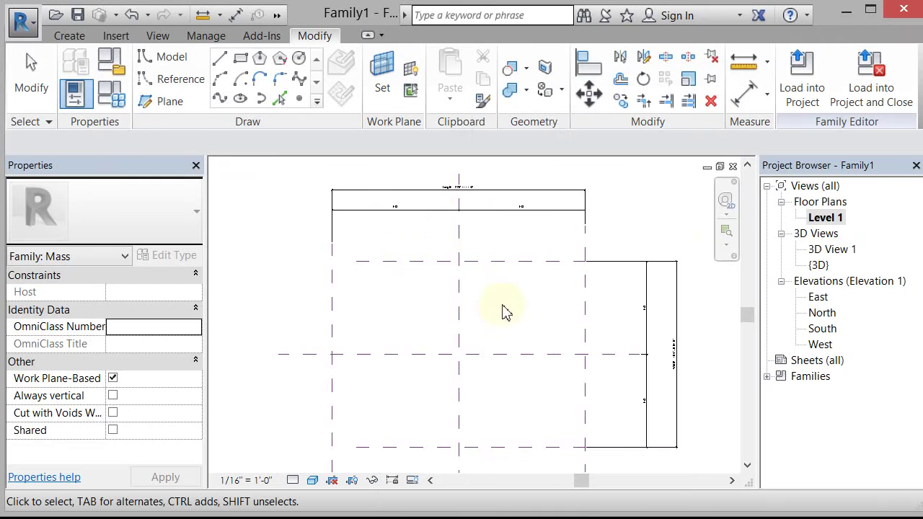
- Create a new family type named 60 x 60, keeping the reference plane layout in view beside the Family Types dialog
middle_click_drag(537, 307, 377, 295)
scroll(377, 295, "down", 2)
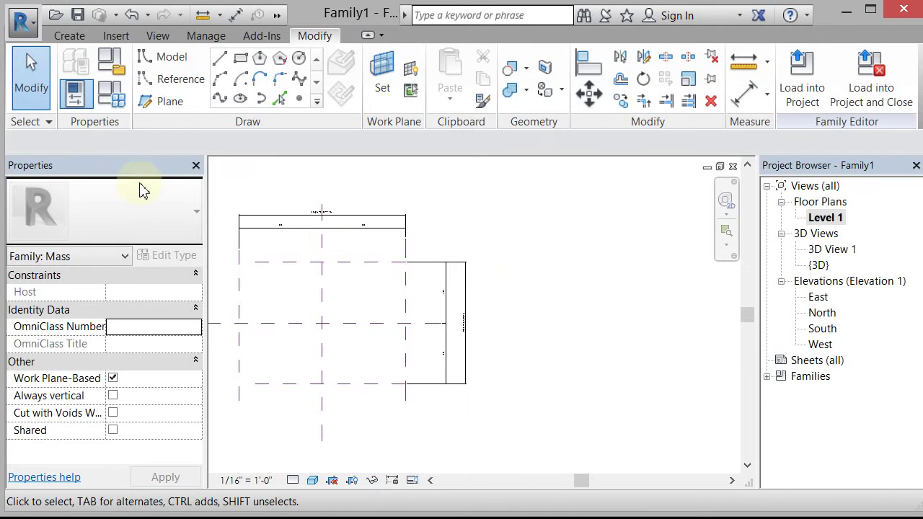
left_click(116, 101)
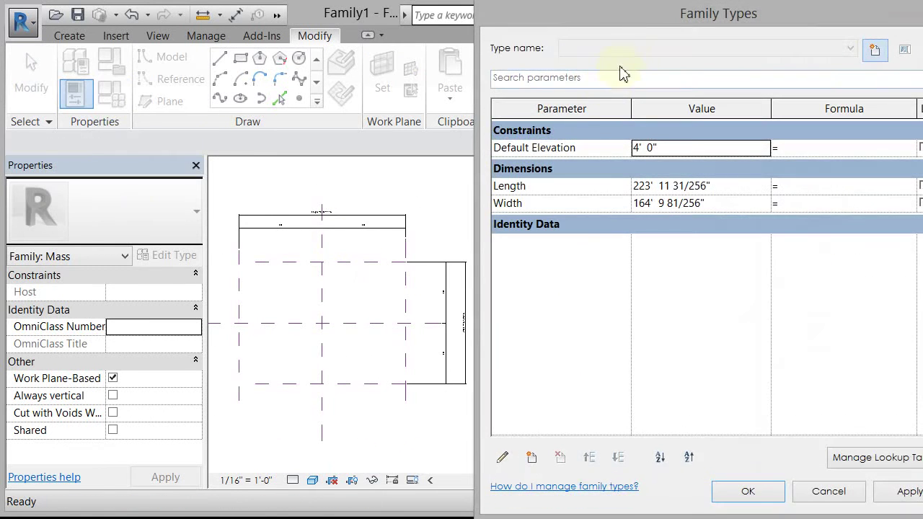
left_click_drag(631, 25, 611, 26)
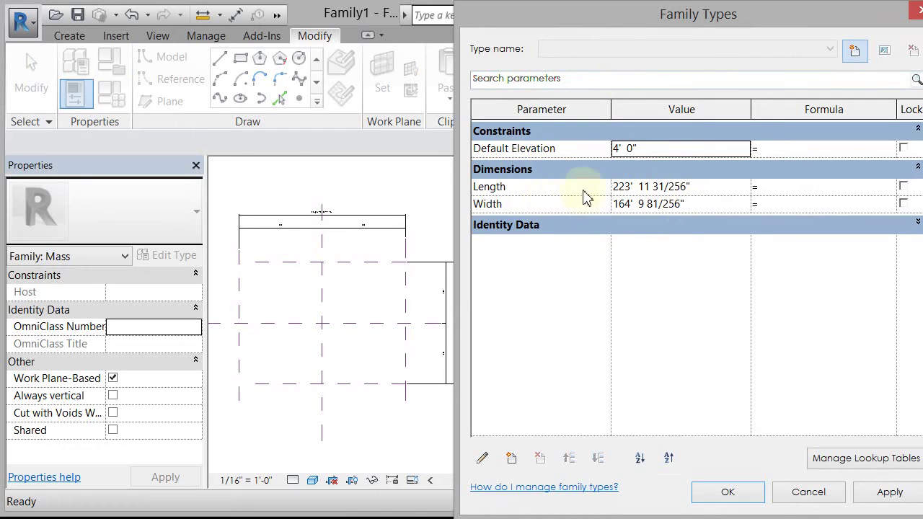
left_click(854, 53)
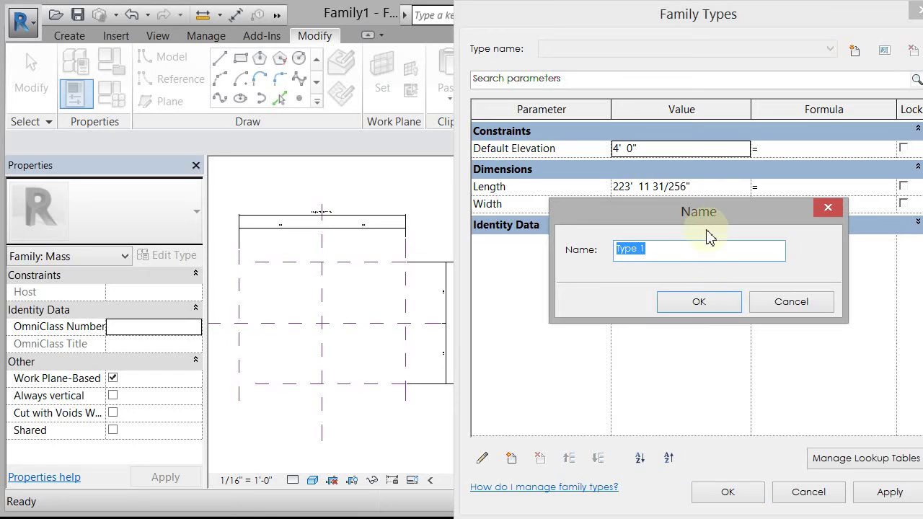
left_click_drag(675, 252, 600, 235)
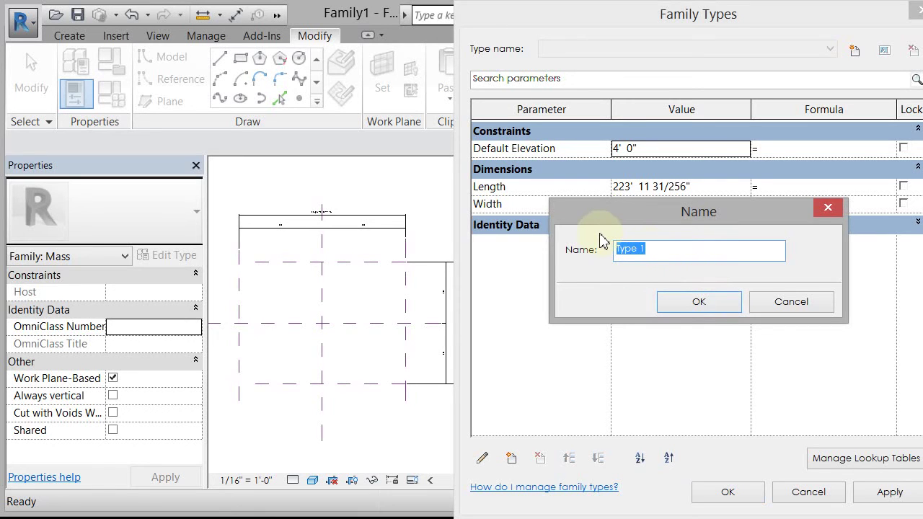
type("60 x 60")
left_click(726, 310)
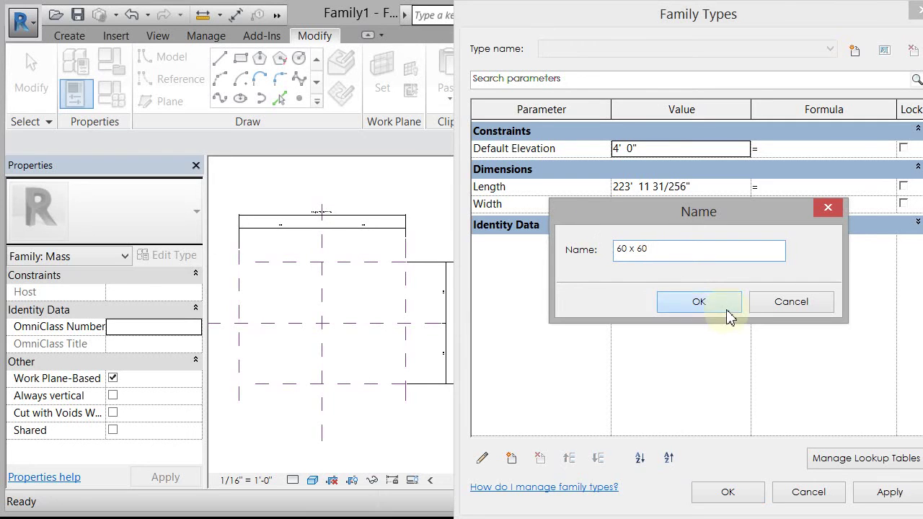
- Set both Length and Width of the 60 x 60 type to 60' and apply the values to the layout
left_click(686, 187)
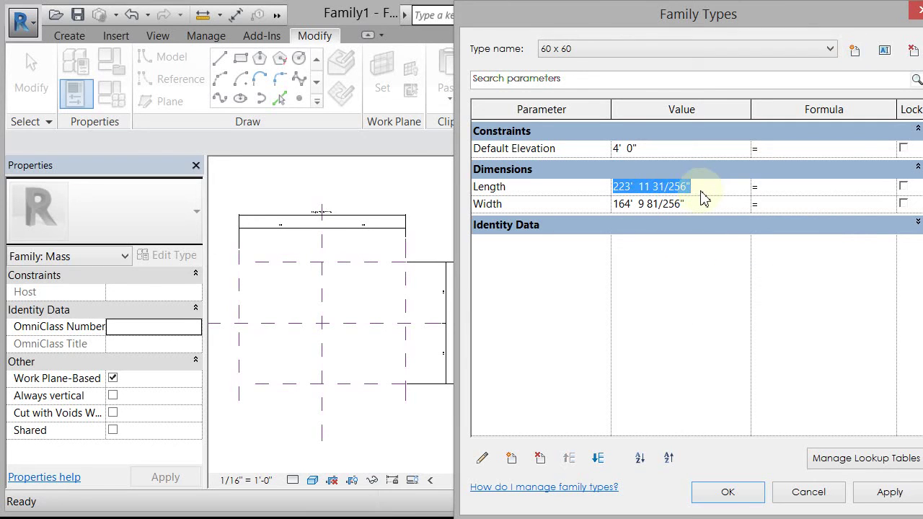
type("6")
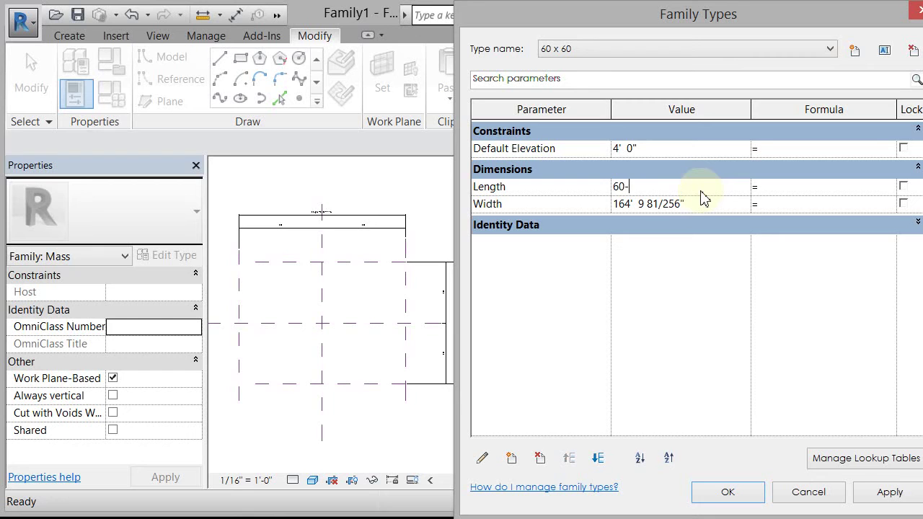
type("0")
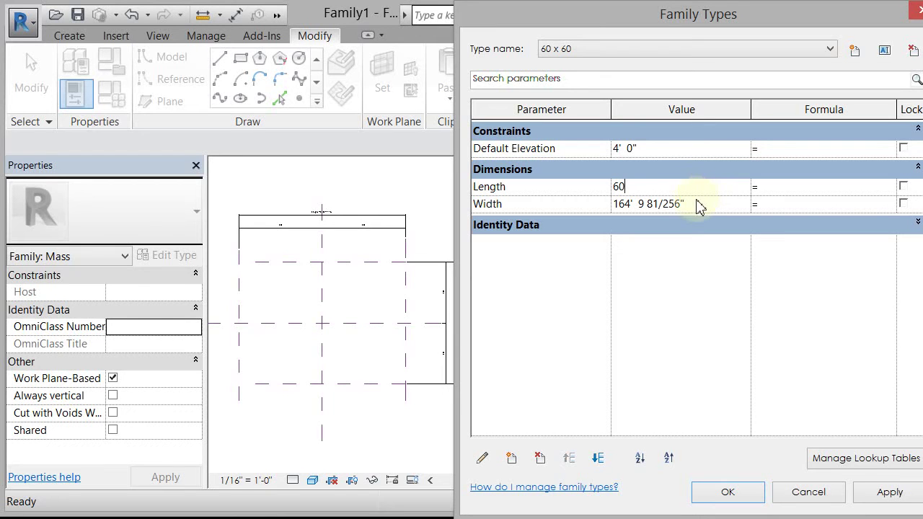
left_click(698, 203)
type("60")
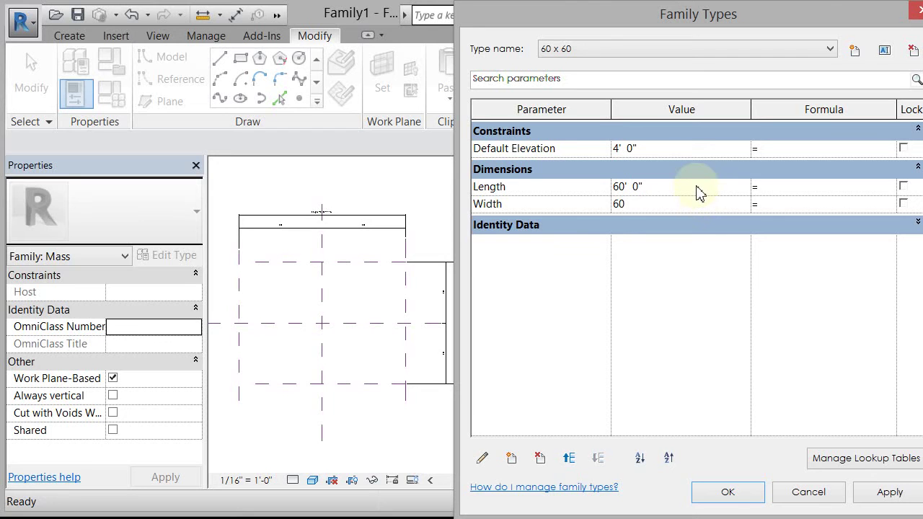
key("Up")
left_click(879, 492)
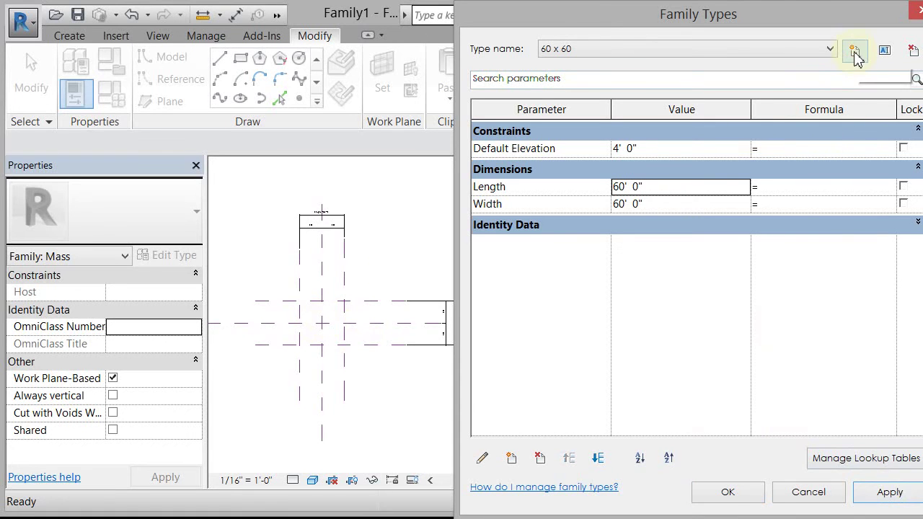
- Create another family type named 40 x 40
left_click(855, 50)
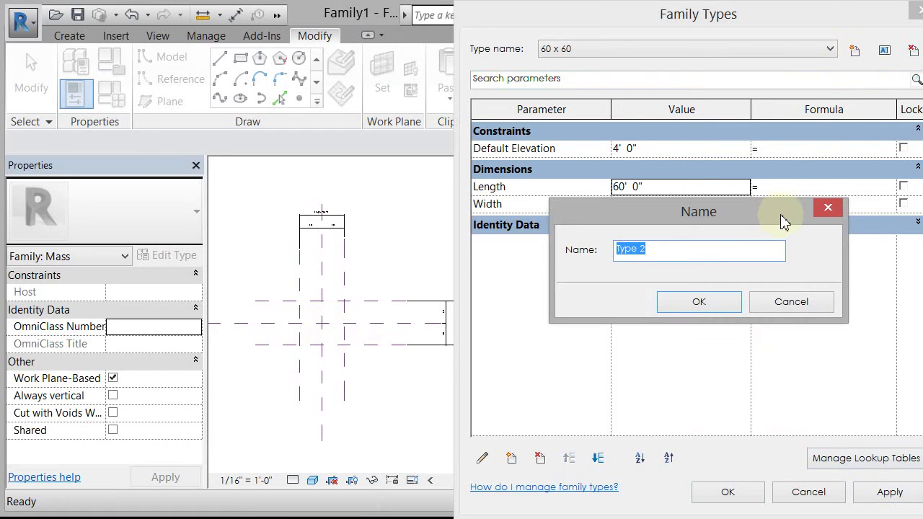
type("40 x 40")
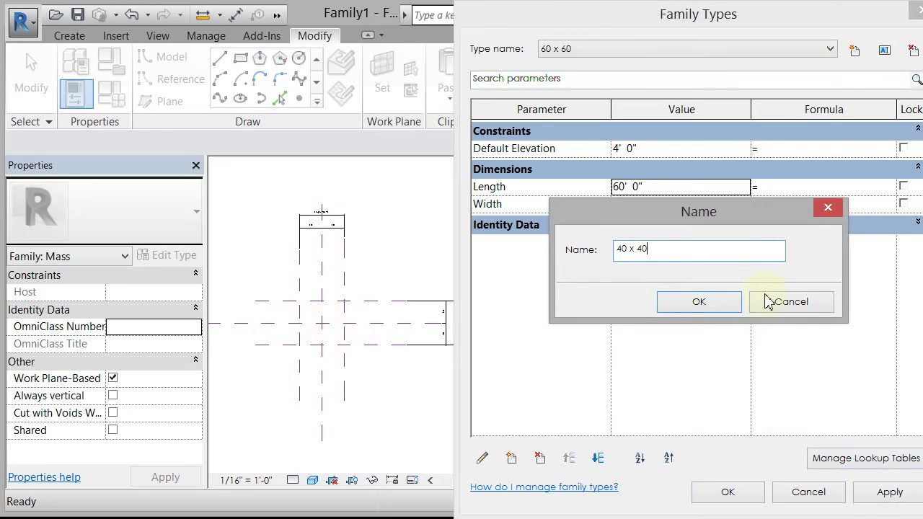
left_click(699, 302)
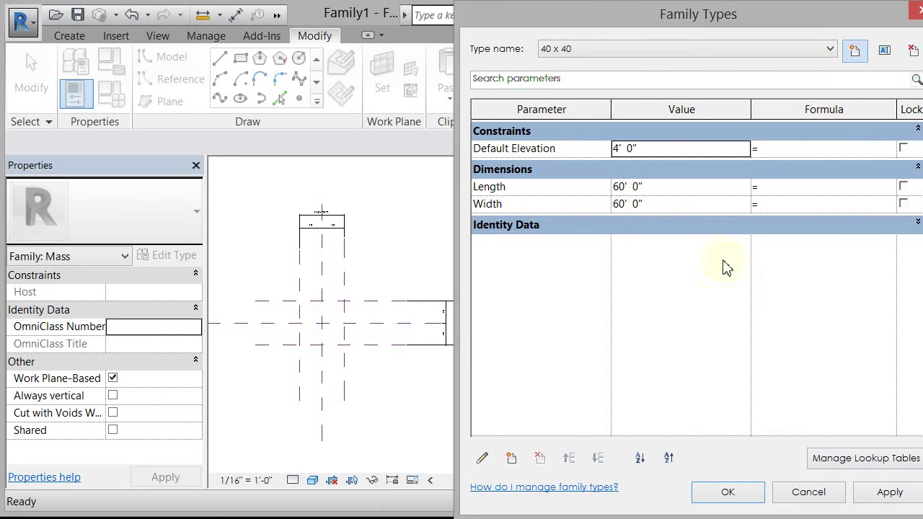
left_click(696, 192)
type("4")
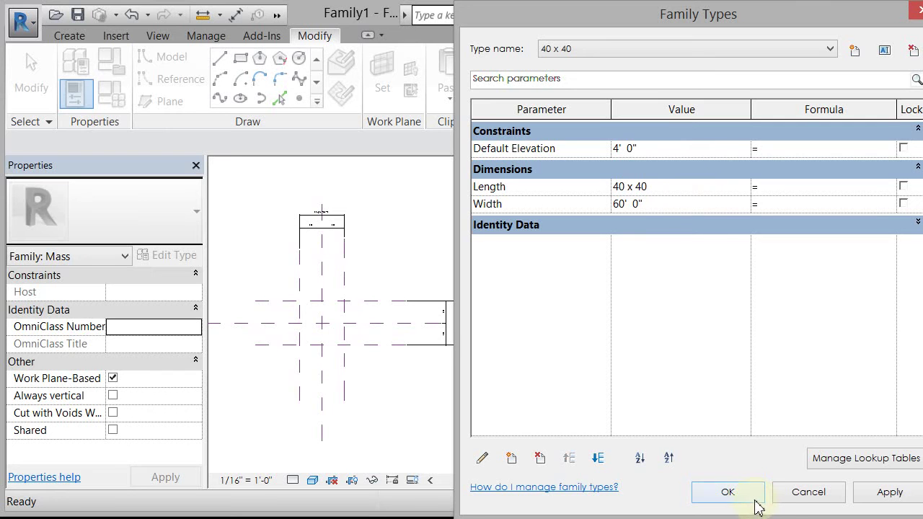
left_click(884, 493)
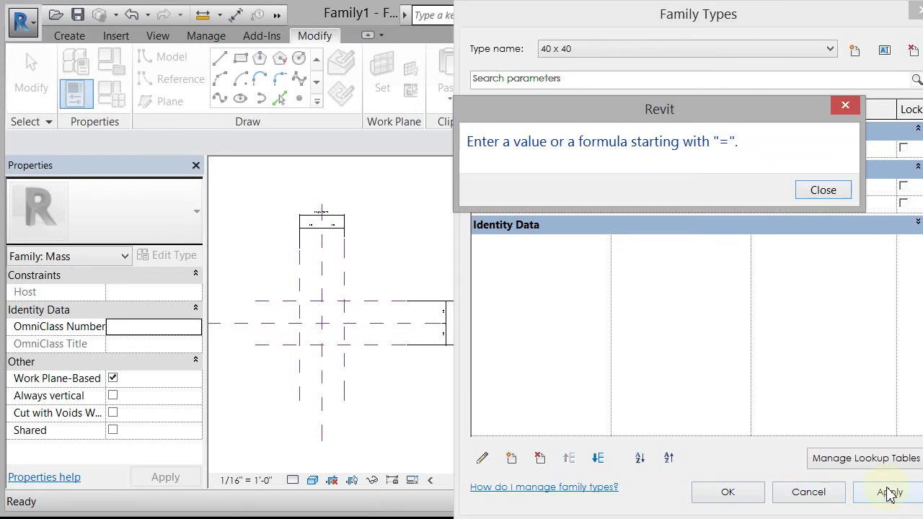
left_click(830, 192)
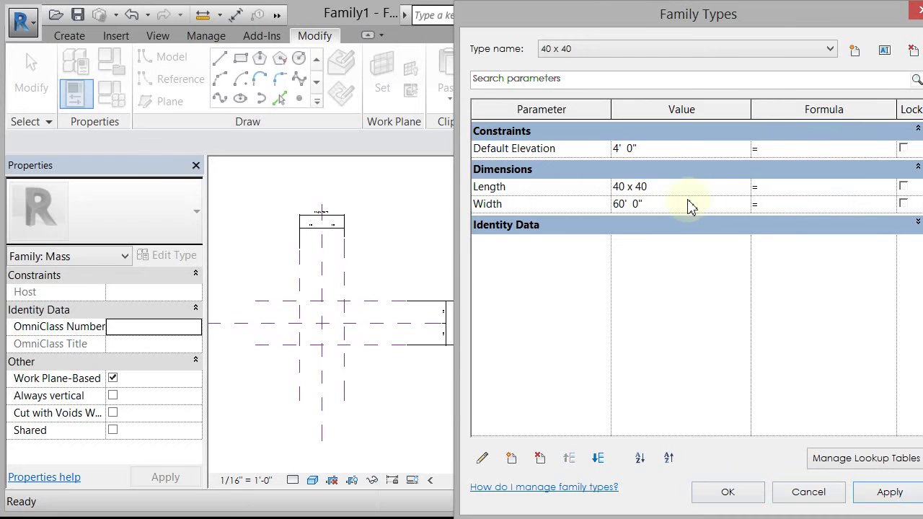
left_click(668, 204)
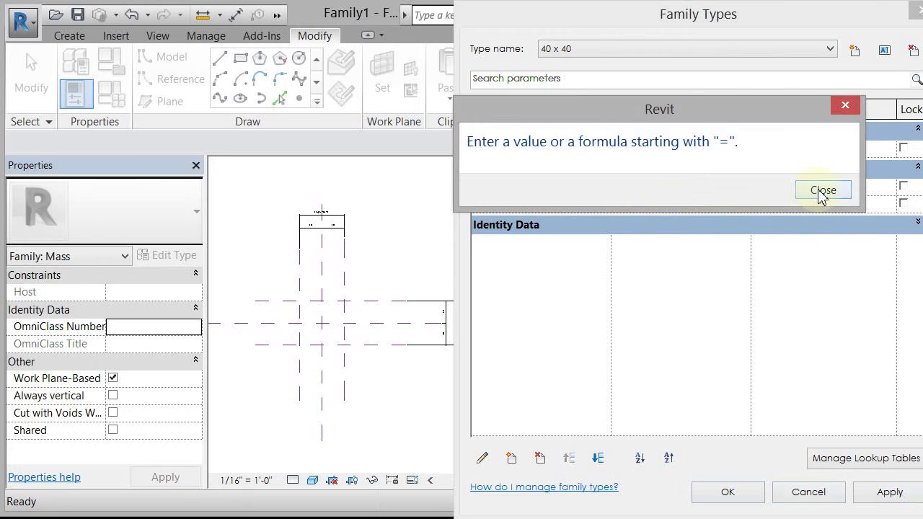
left_click(764, 190)
- Set both Length and Width of the 40 x 40 type to 40' and apply the values to the layout
left_click_drag(680, 190, 551, 183)
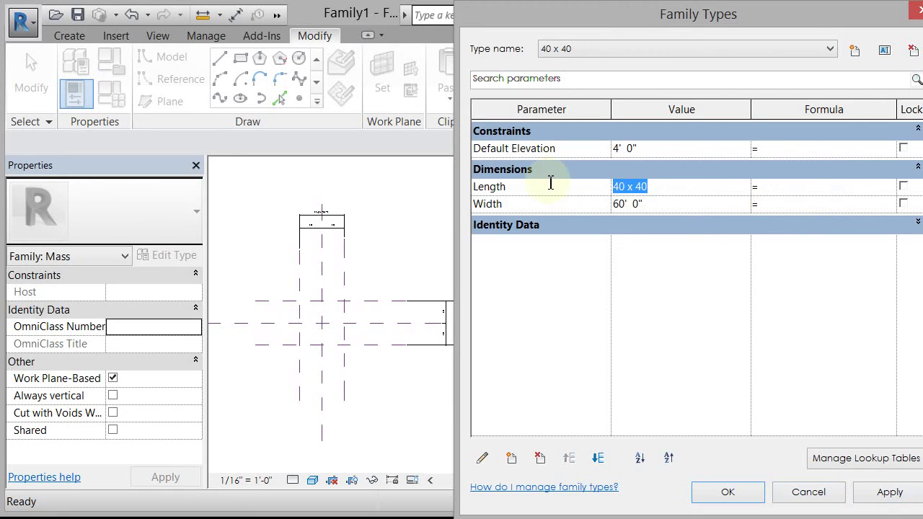
type("40")
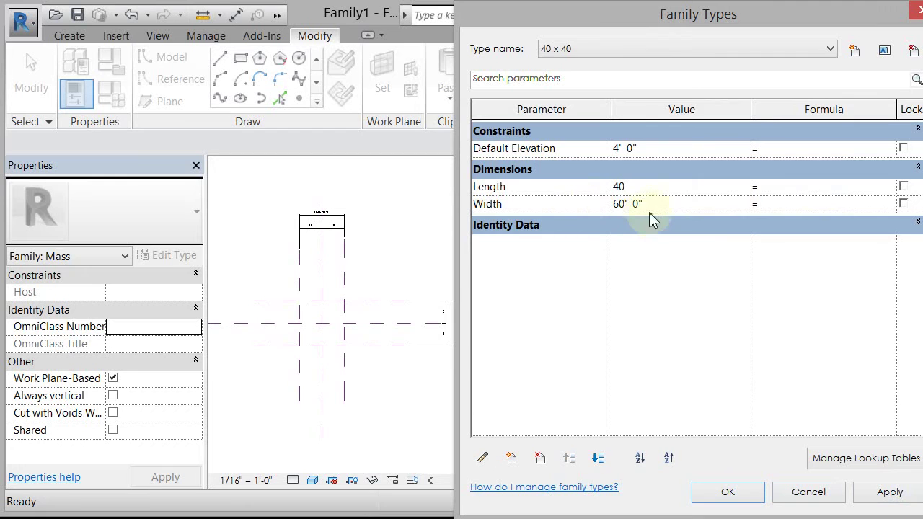
left_click(663, 205)
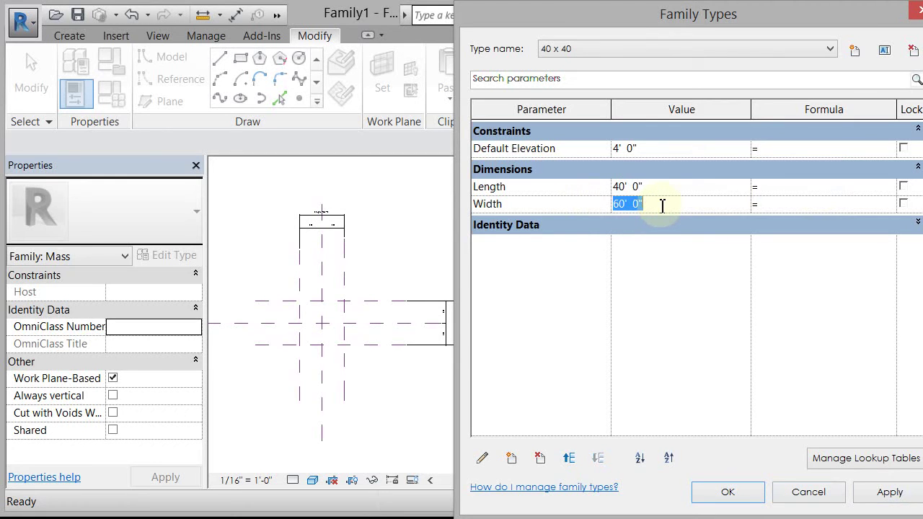
type("40")
left_click(881, 492)
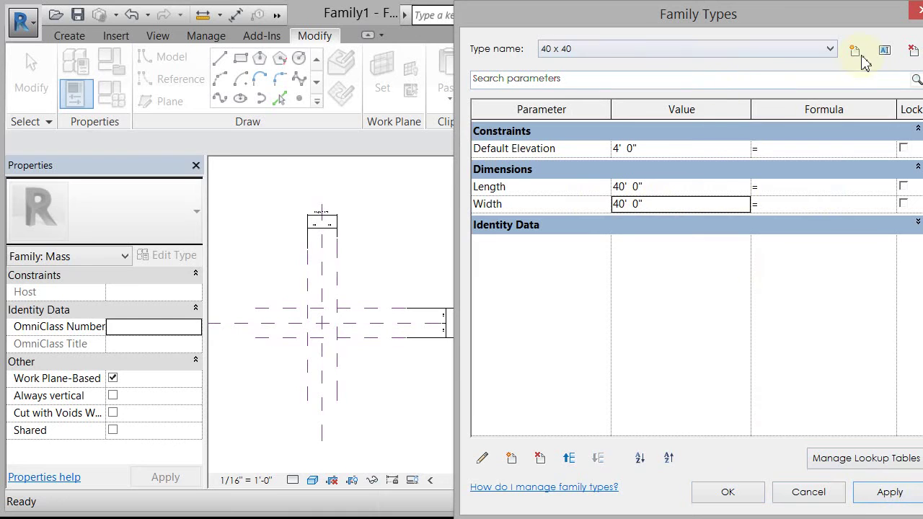
- Create a third family type named 20 x 20
left_click(855, 50)
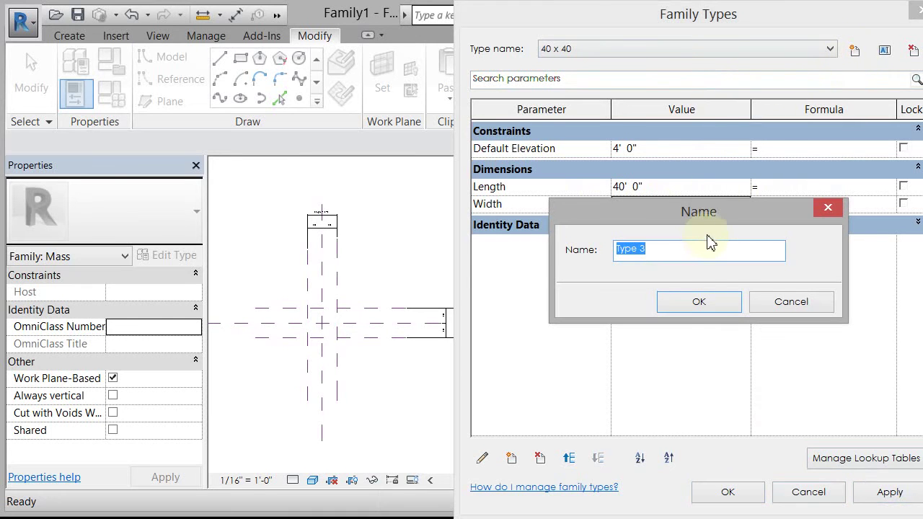
type("20 x 20")
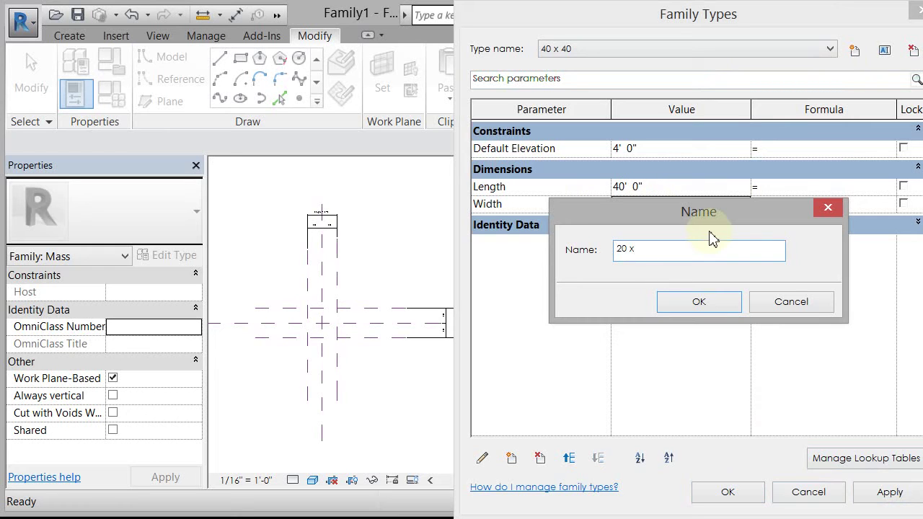
left_click(704, 303)
- Set both Length and Width of the 20 x 20 type to 20' and apply the values to the layout
left_click(672, 189)
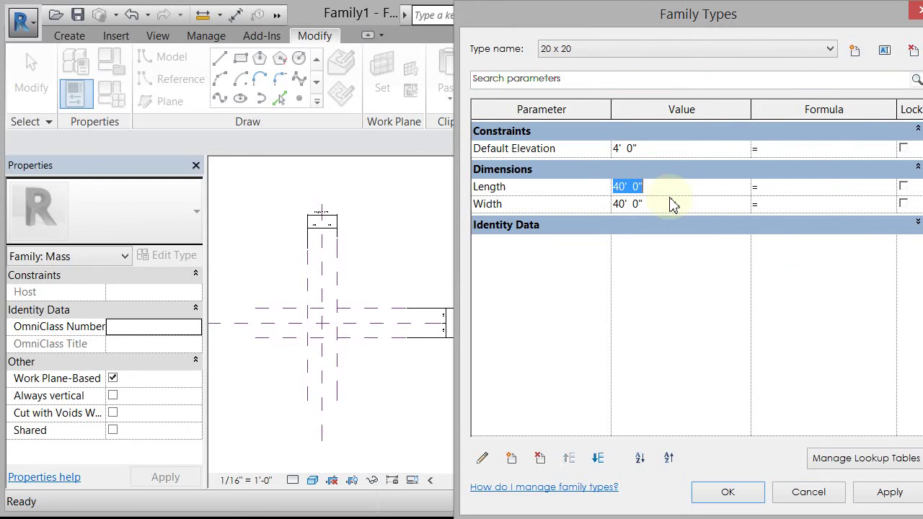
type("2")
left_click(671, 205)
type("2")
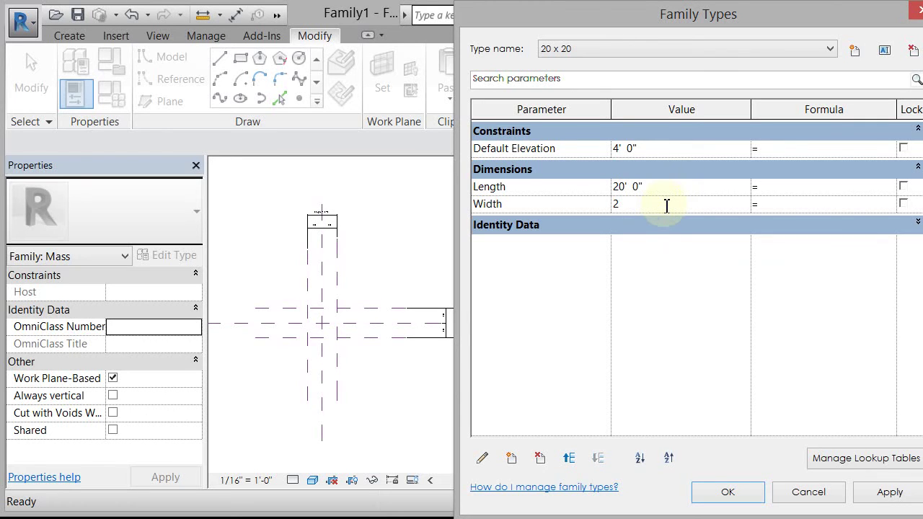
type("0")
left_click(890, 493)
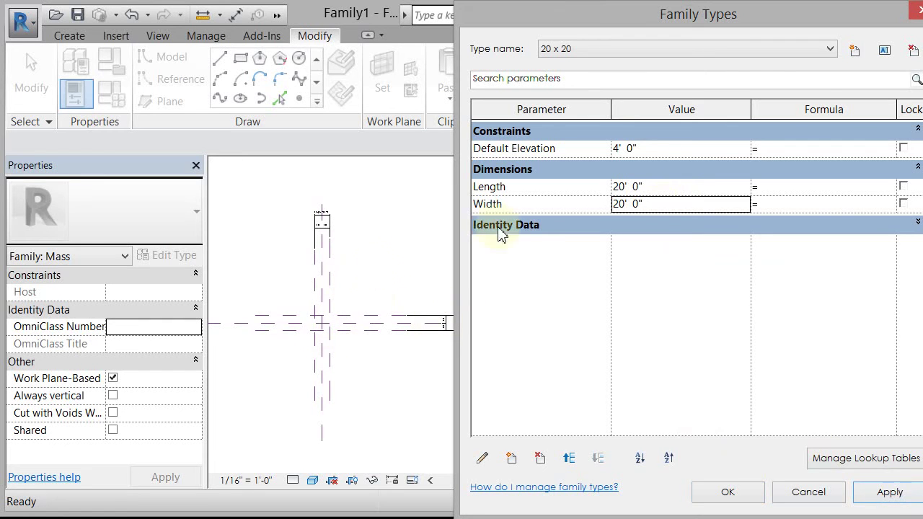
- Make 60 x 60 the current family type, apply it to the layout and close the family types settings
left_click(699, 50)
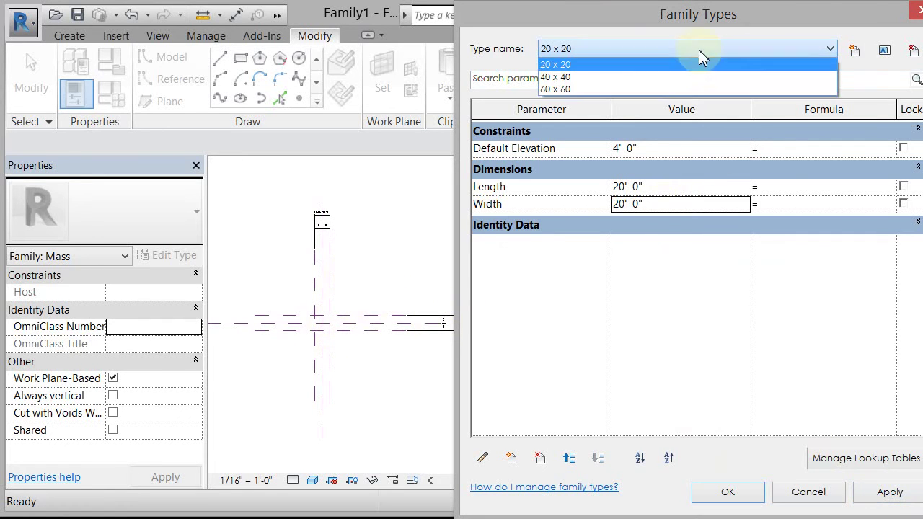
left_click(680, 89)
left_click(890, 492)
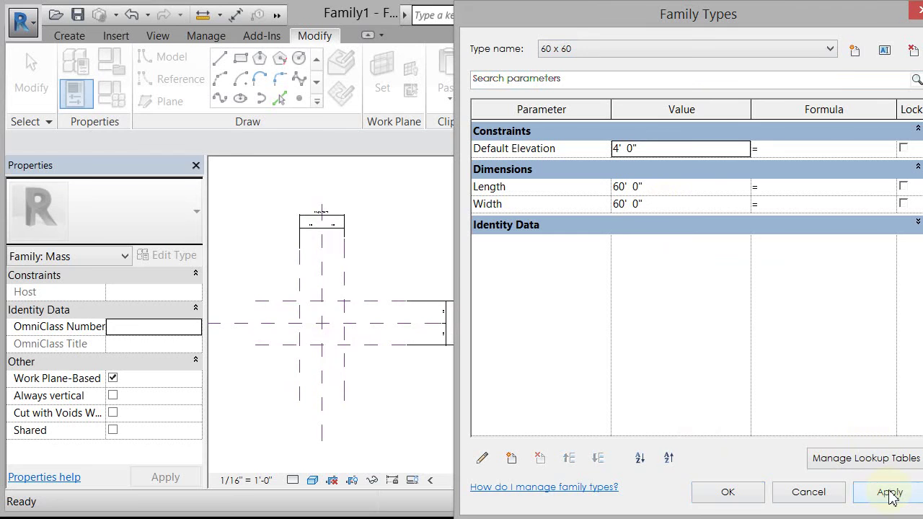
left_click(743, 490)
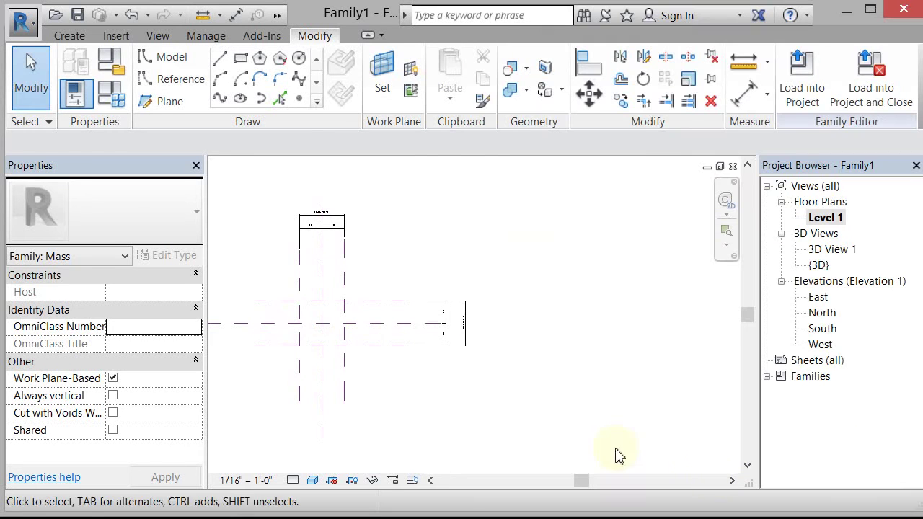
- Draw a model line rectangle on Level 1 between opposite corner intersections of the four outer reference planes
scroll(262, 330, "up", 5)
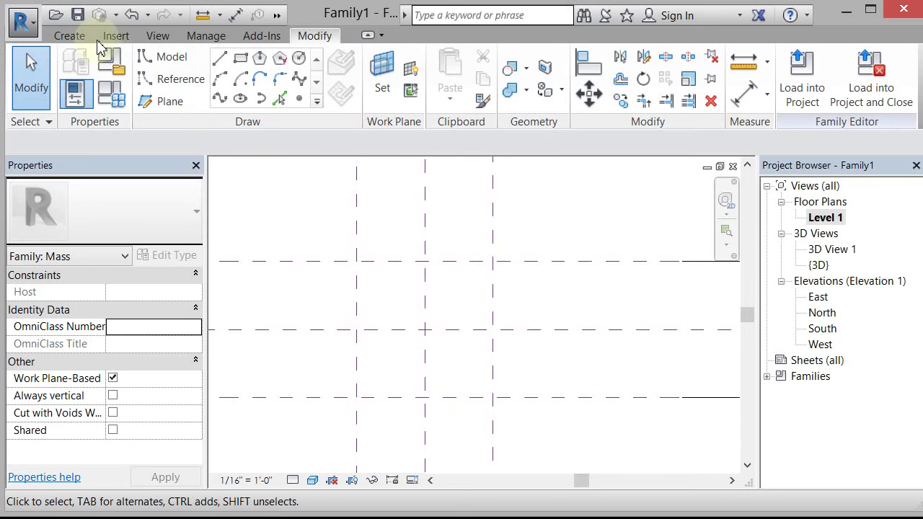
left_click(69, 36)
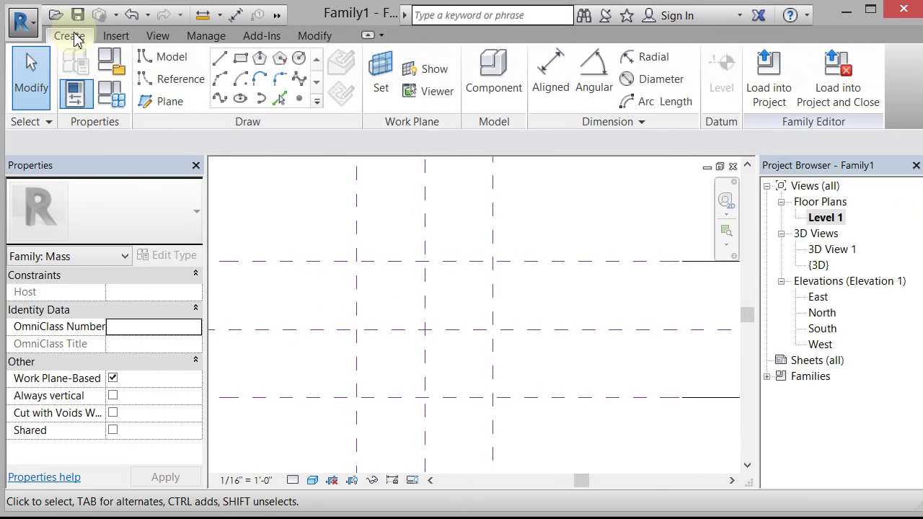
left_click(241, 59)
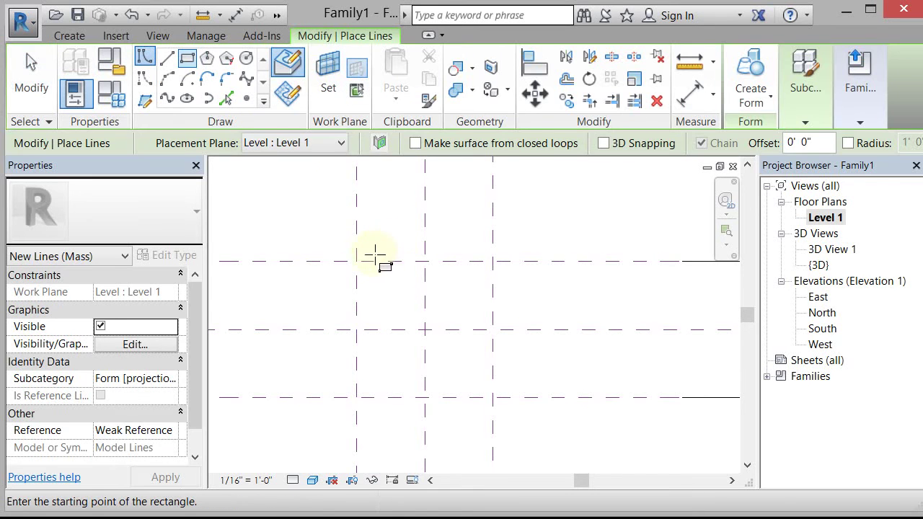
left_click(357, 261)
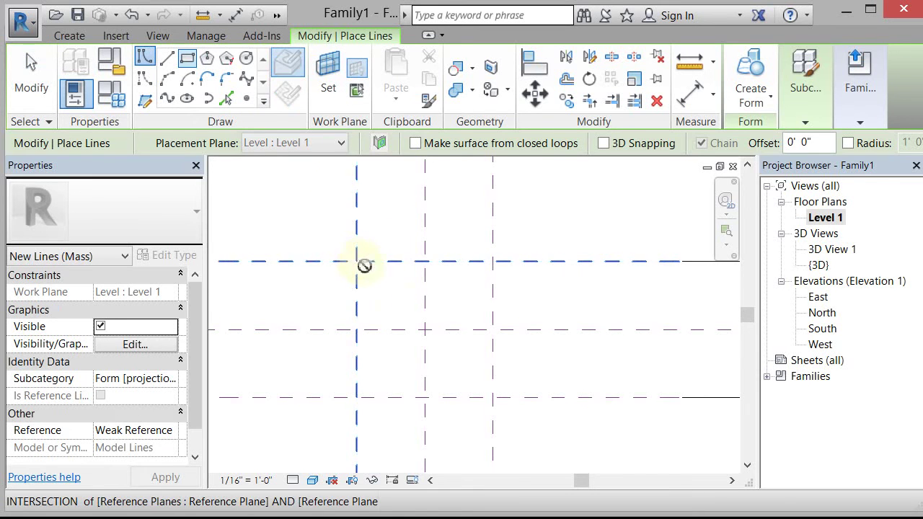
left_click(493, 397)
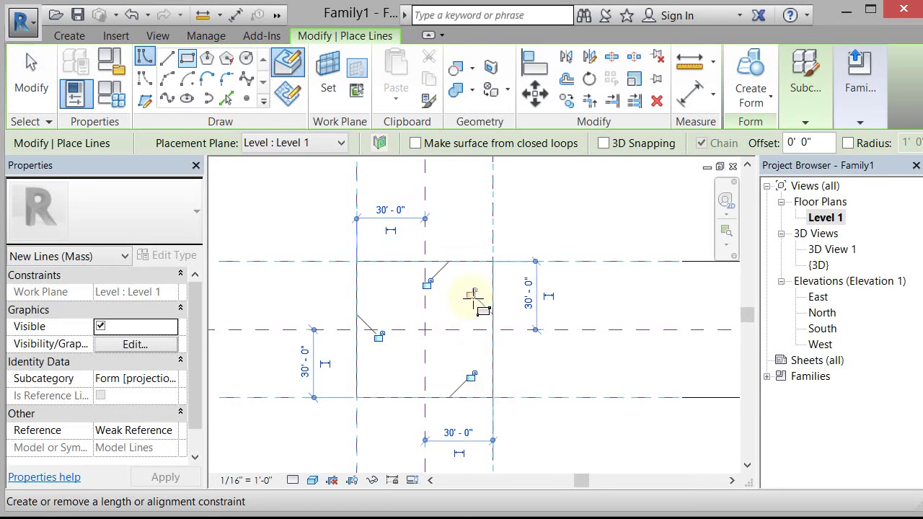
- Lock all four edges of the rectangle to the outer reference planes they lie on
left_click(426, 283)
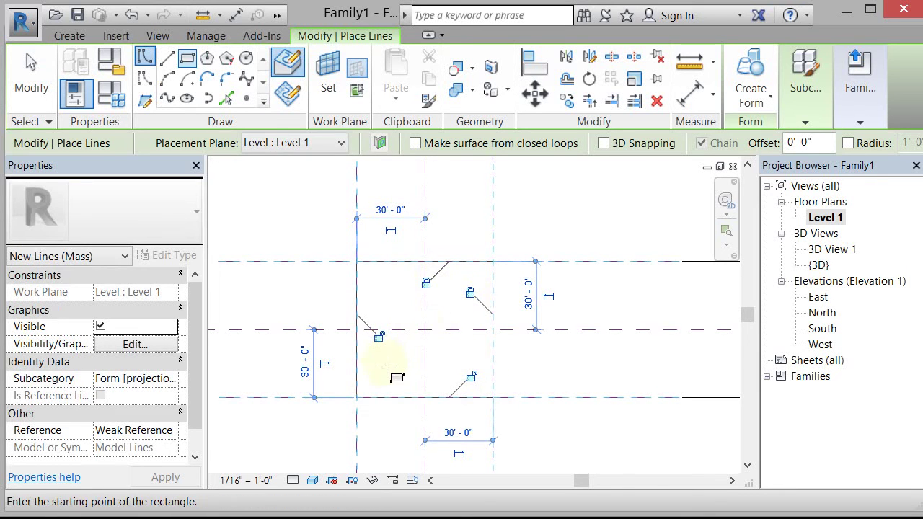
left_click(378, 336)
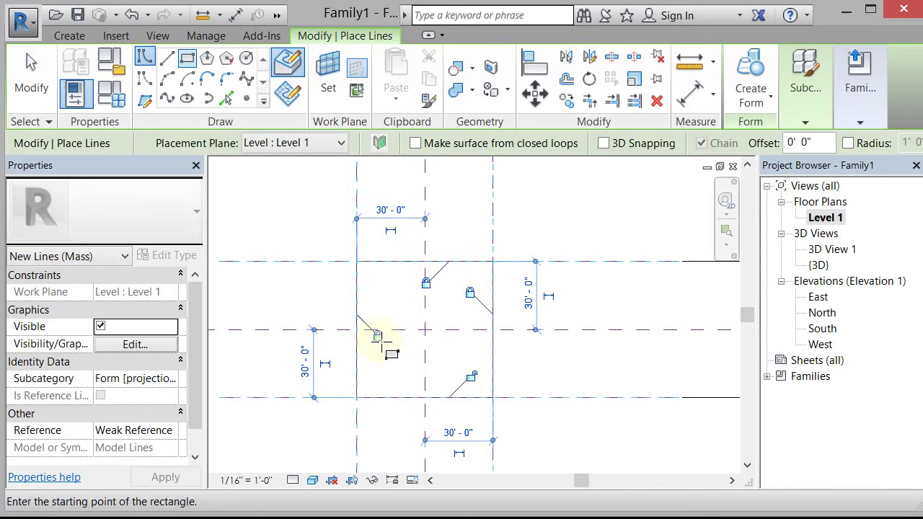
left_click(471, 378)
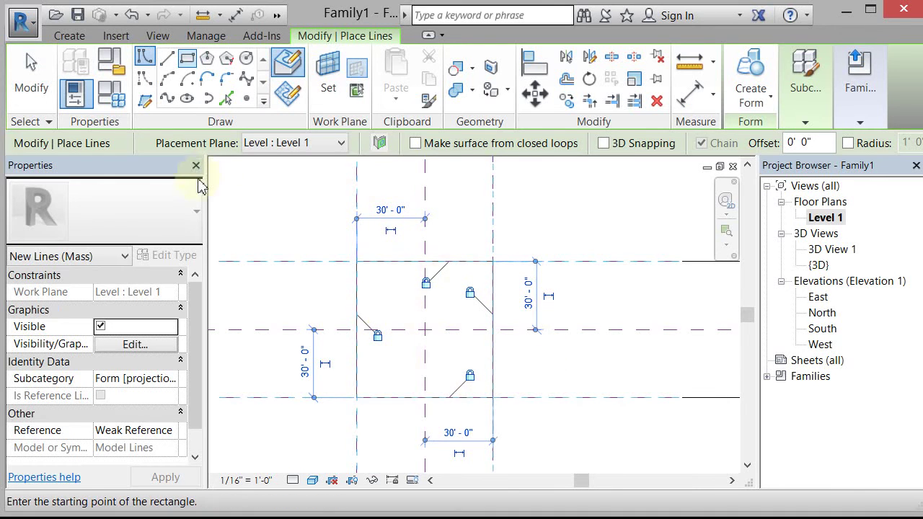
- Show the rectangle in the default 3D view and end the line drawing command
left_click(281, 20)
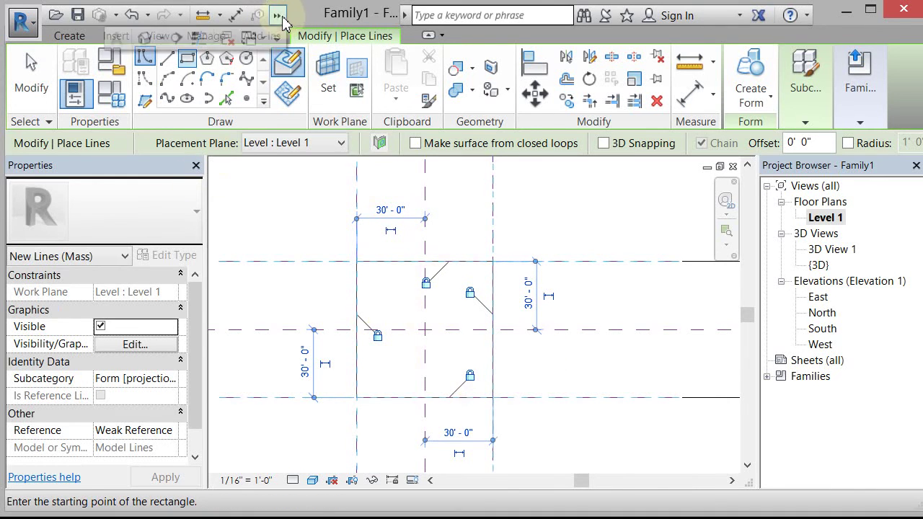
left_click(147, 38)
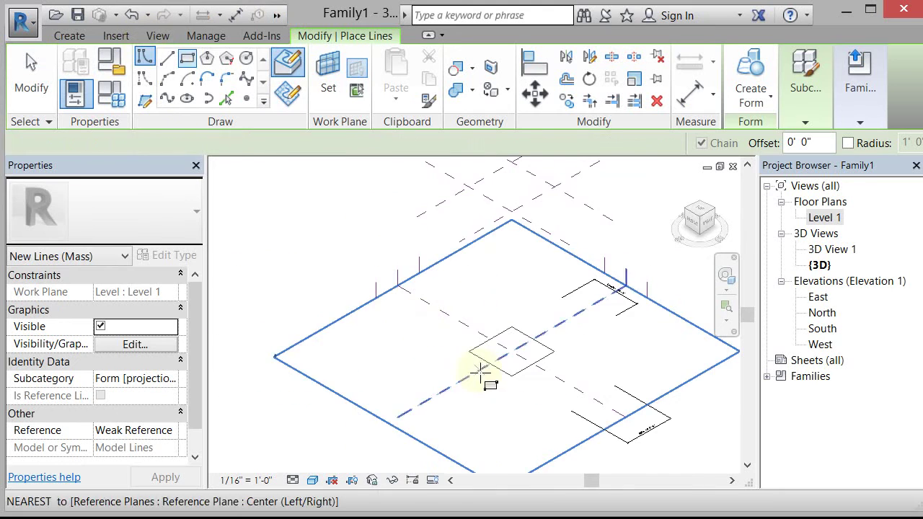
scroll(563, 389, "up", 3)
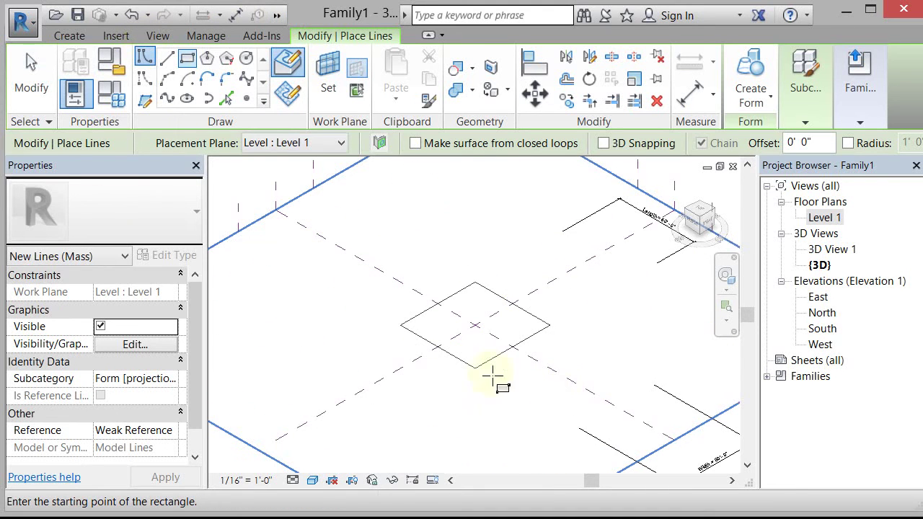
left_click(32, 87)
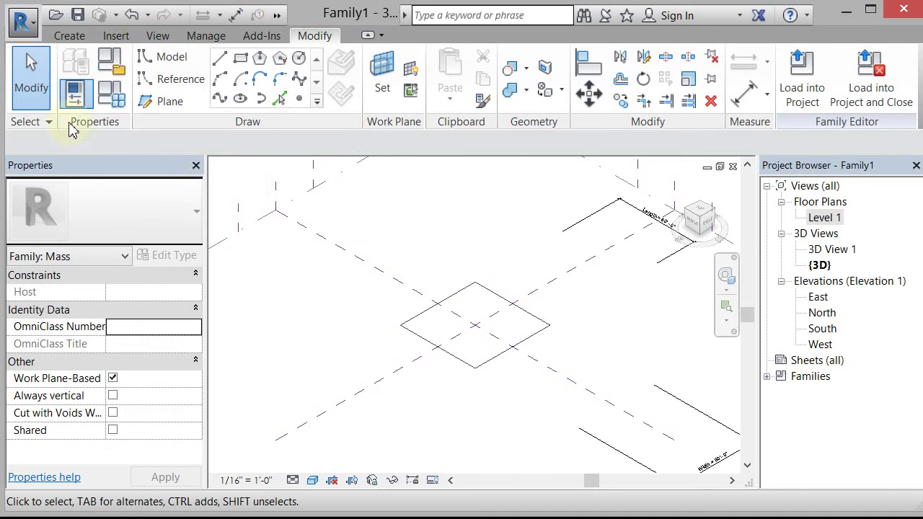
- Flex the rectangle in the 3D view by applying the 40 x 40 family type, followed by the 20 x 20 type
left_click(112, 92)
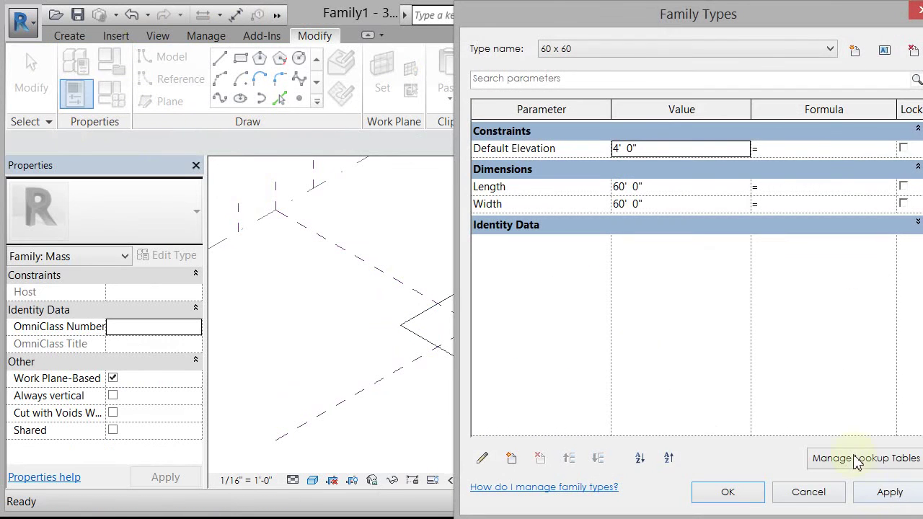
left_click(810, 493)
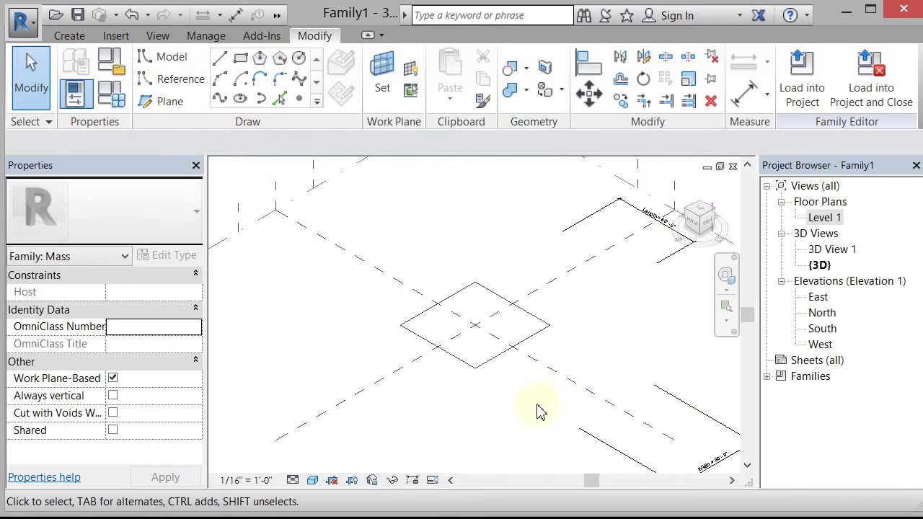
middle_click_drag(538, 411, 367, 422)
left_click(112, 92)
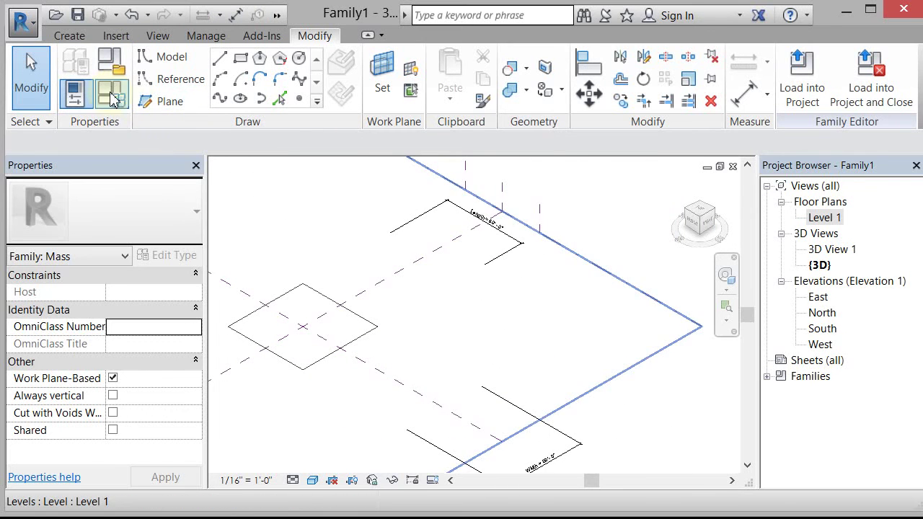
left_click(730, 48)
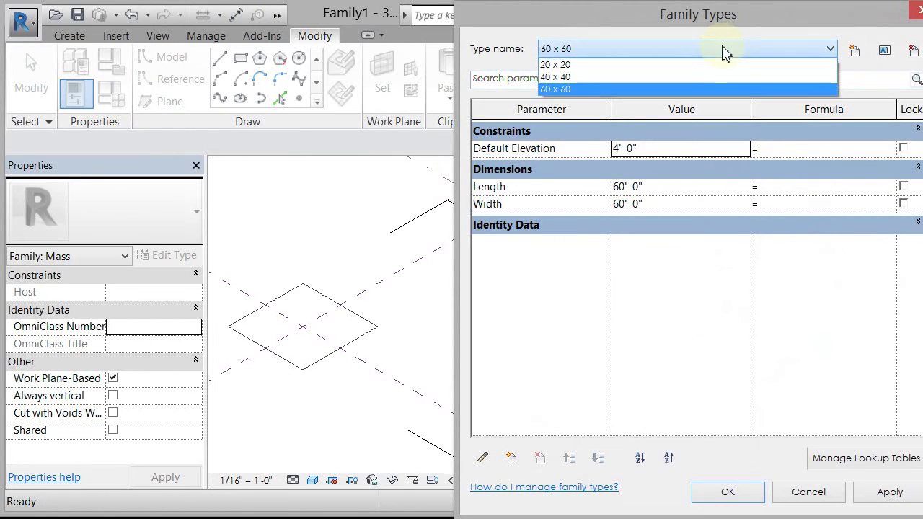
left_click(709, 77)
left_click(887, 493)
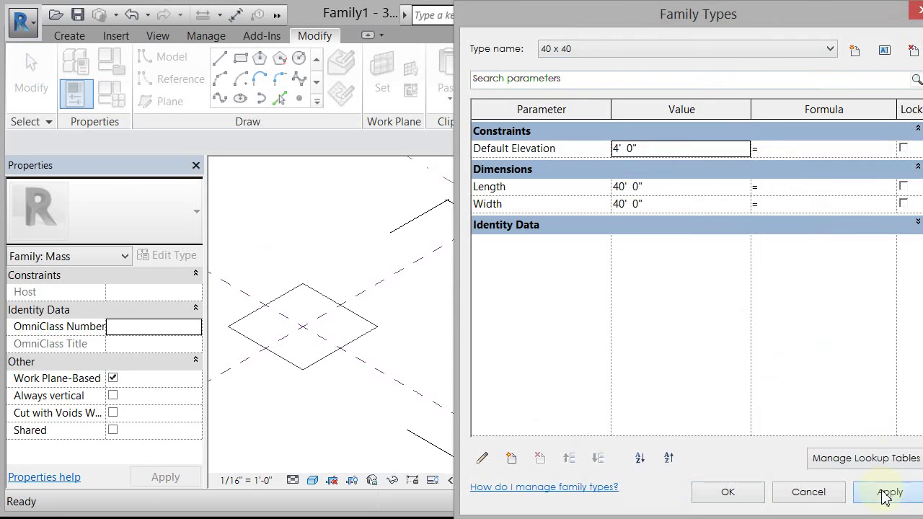
left_click(687, 56)
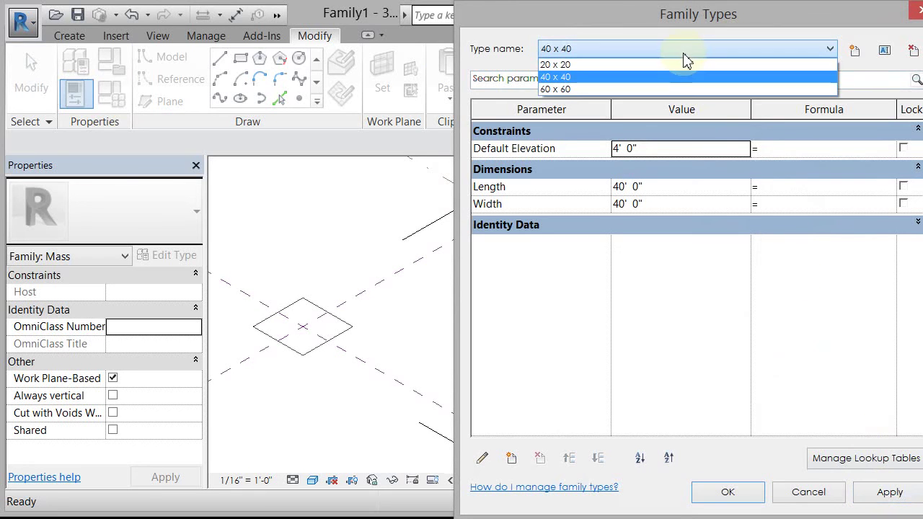
left_click(678, 64)
left_click(889, 501)
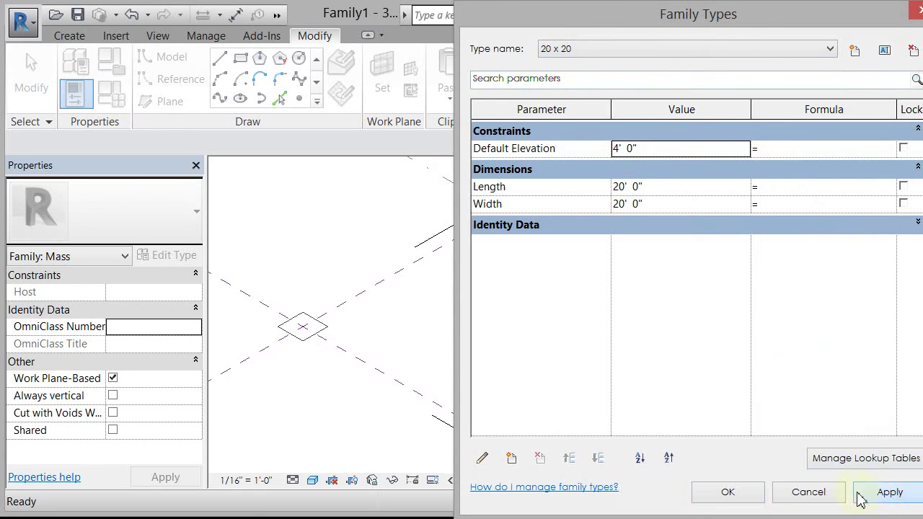
- Return the rectangle to the 60 x 60 family type and close the family types settings
left_click(672, 52)
left_click(664, 90)
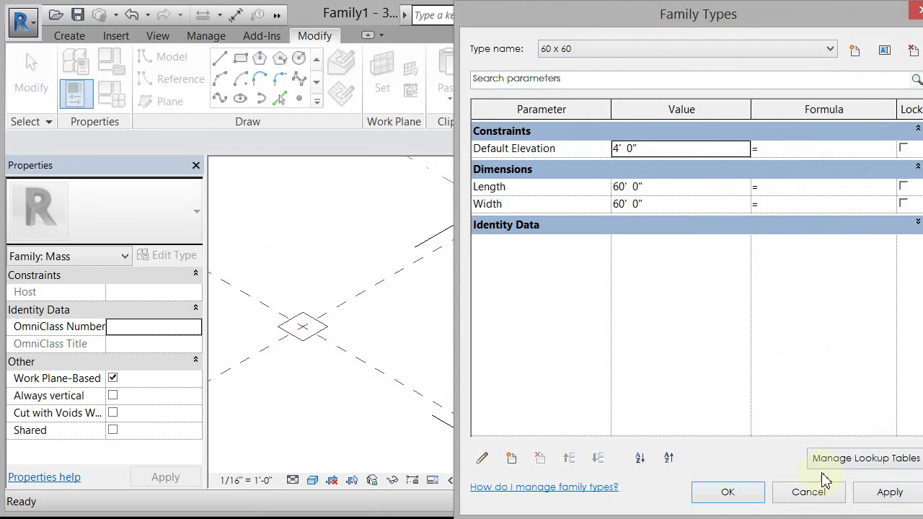
left_click(729, 492)
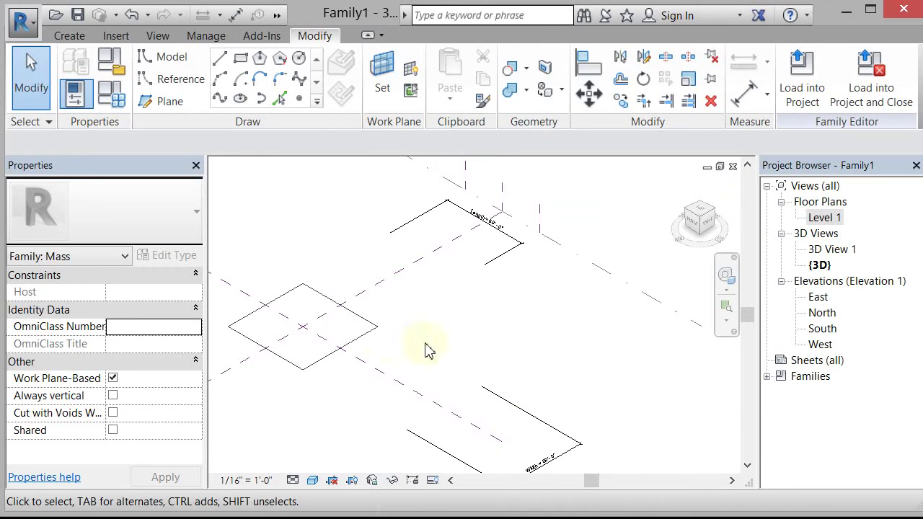
- Create a solid form from the rectangle of model lines on Level 1 and deselect it
left_click(361, 340)
left_click(650, 71)
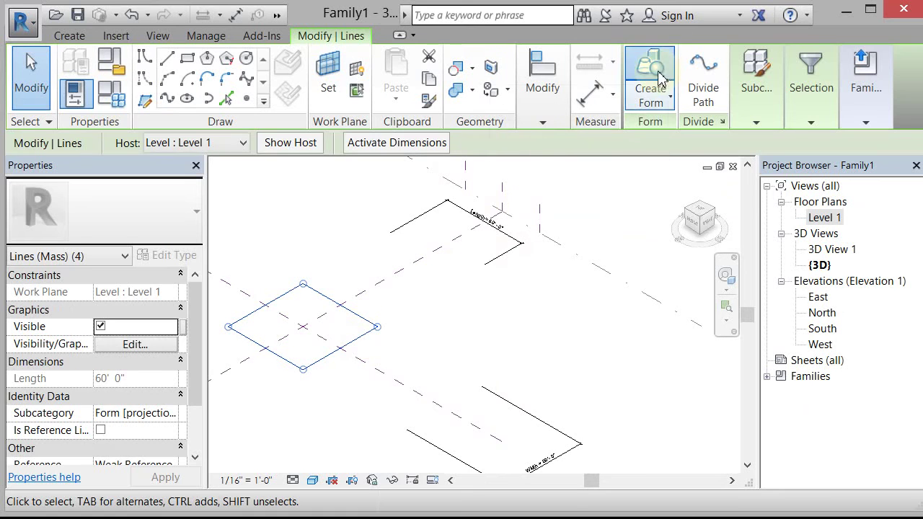
left_click(504, 356)
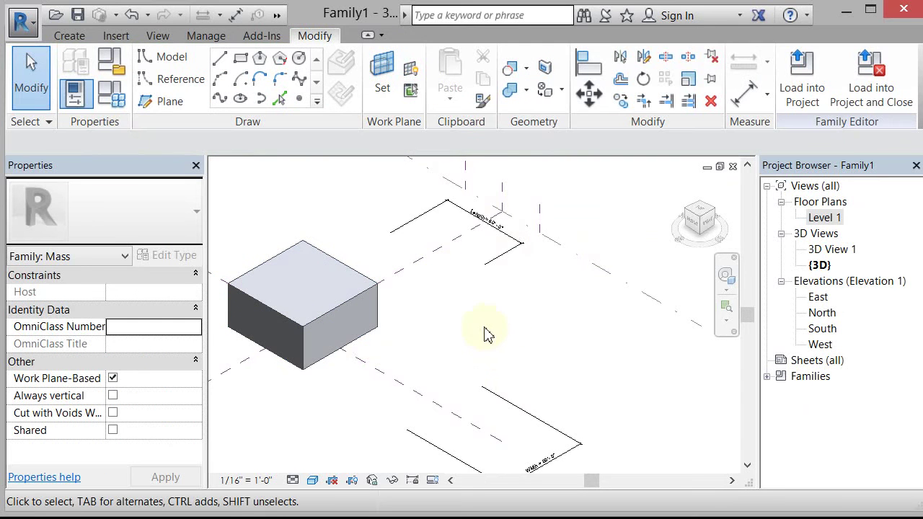
- Flex the solid form by applying the 40 x 40 and 20 x 20 family types, and return it to 60 x 60
left_click(112, 92)
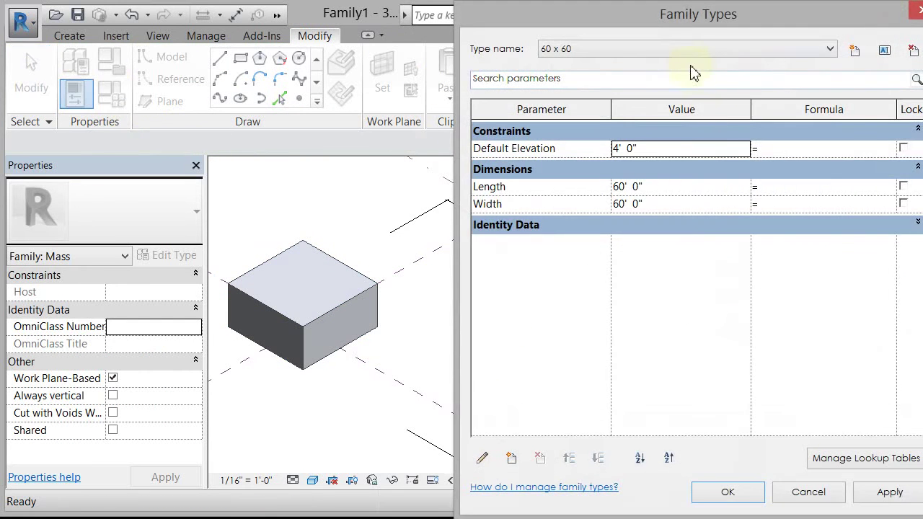
left_click(689, 52)
left_click(684, 77)
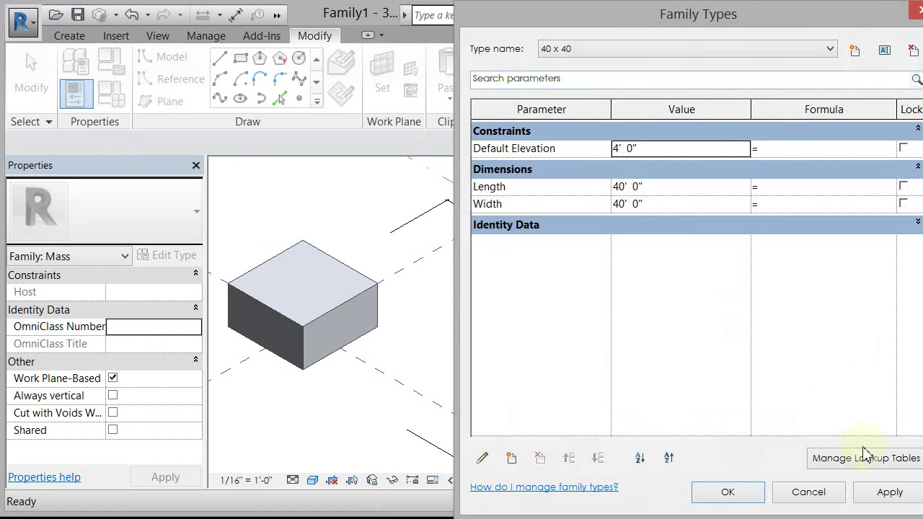
left_click(891, 493)
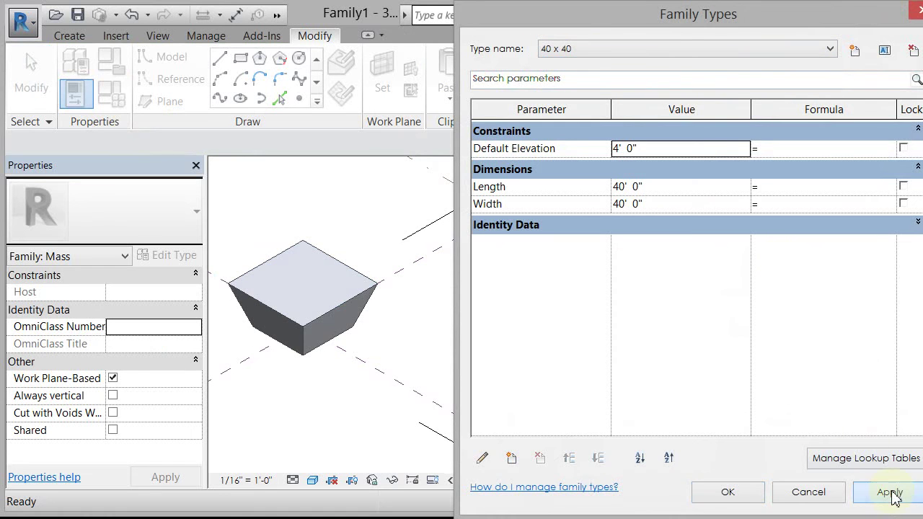
left_click(654, 51)
left_click(652, 65)
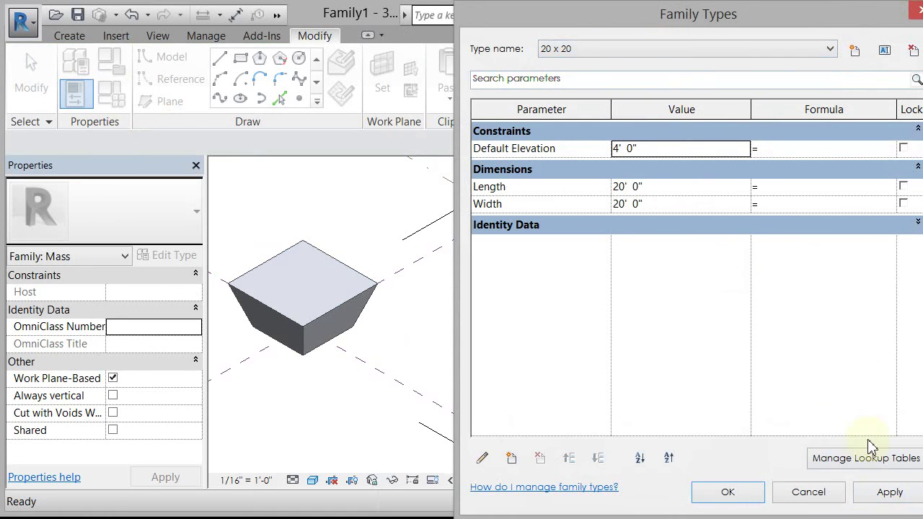
left_click(891, 492)
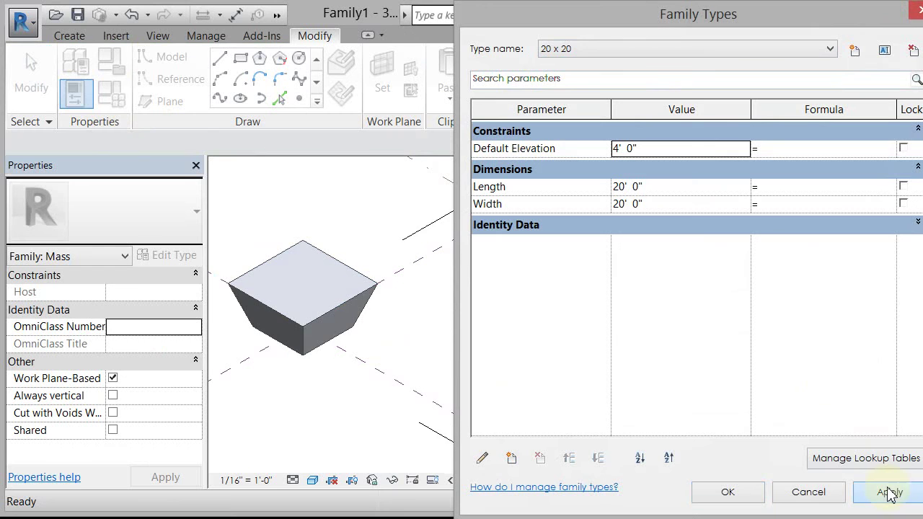
left_click(668, 51)
left_click(658, 90)
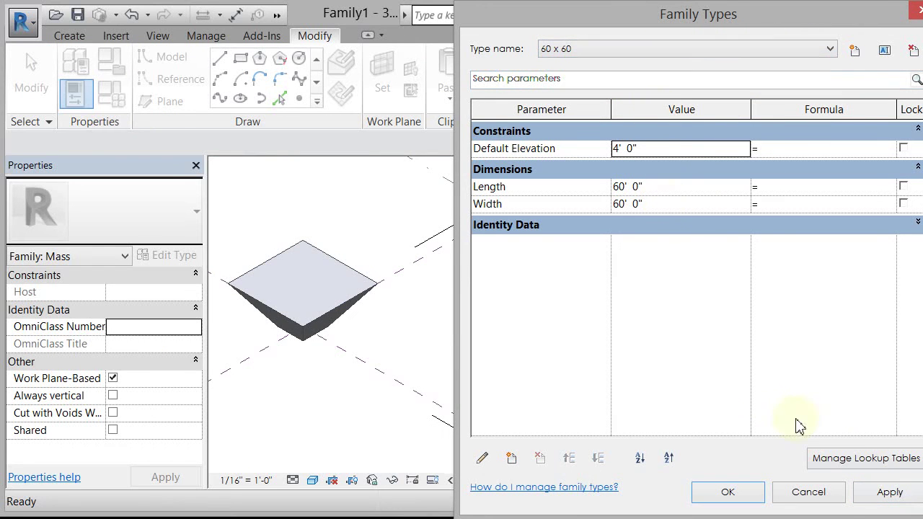
left_click(889, 495)
left_click(732, 493)
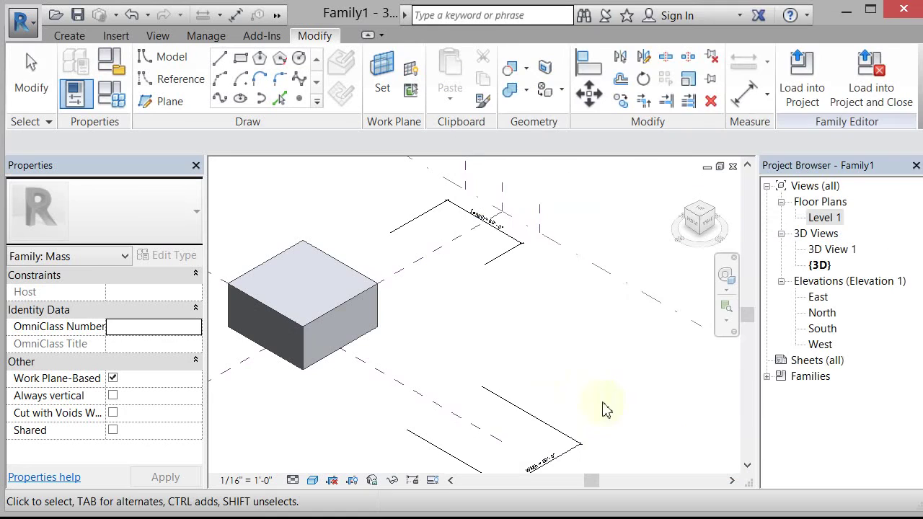
- Draw a horizontal reference plane above the mass in the South elevation, about 50' above Level 1
scroll(521, 438, "down", 2)
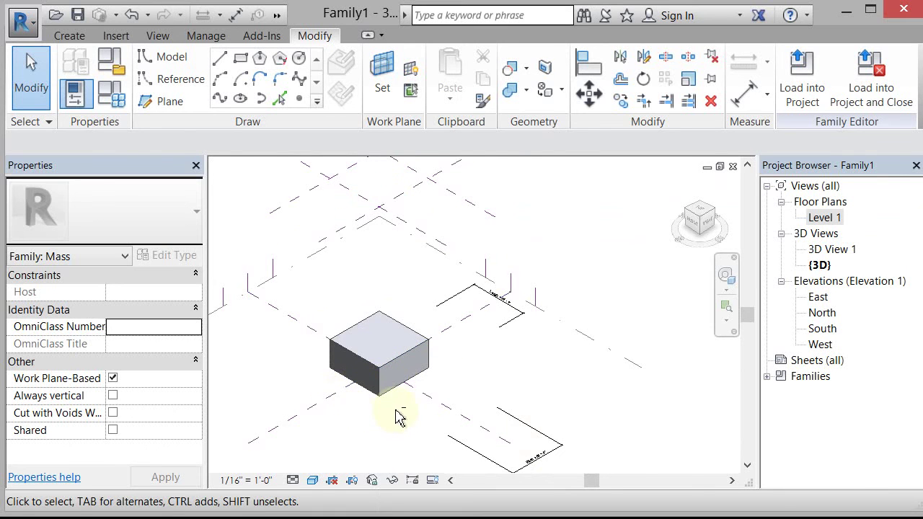
middle_click_drag(396, 411, 565, 415, "shift")
scroll(389, 390, "up", 3)
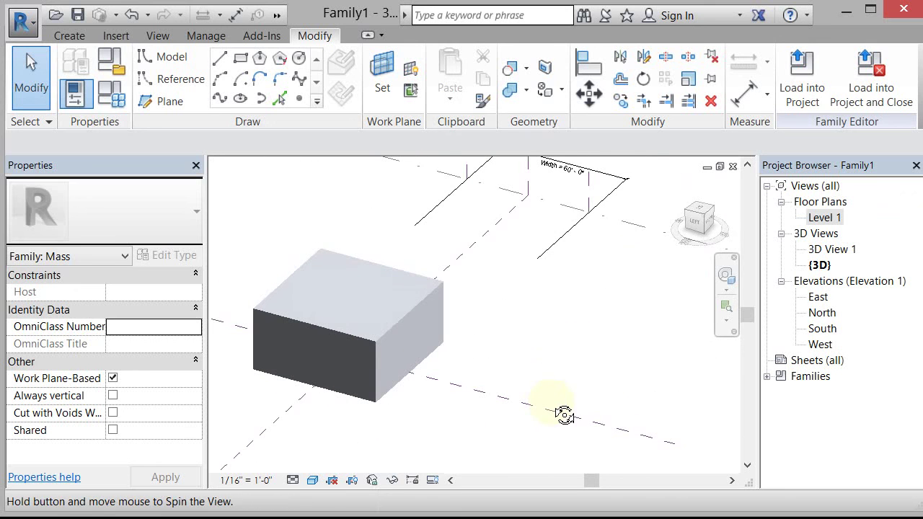
double_click(822, 330)
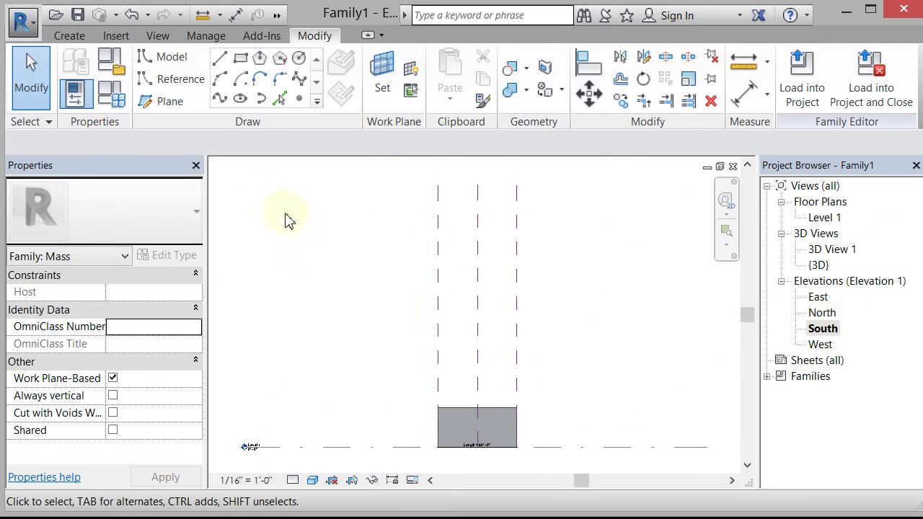
left_click(182, 108)
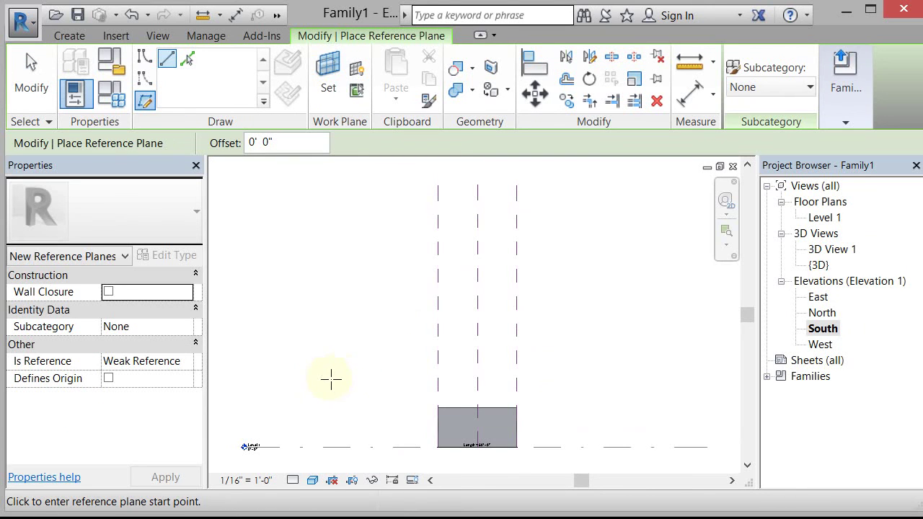
left_click(328, 381)
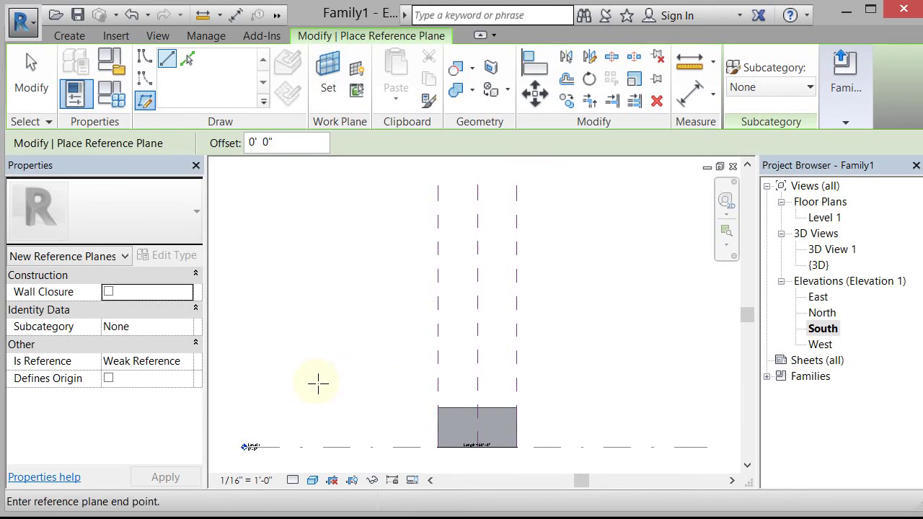
left_click(651, 381)
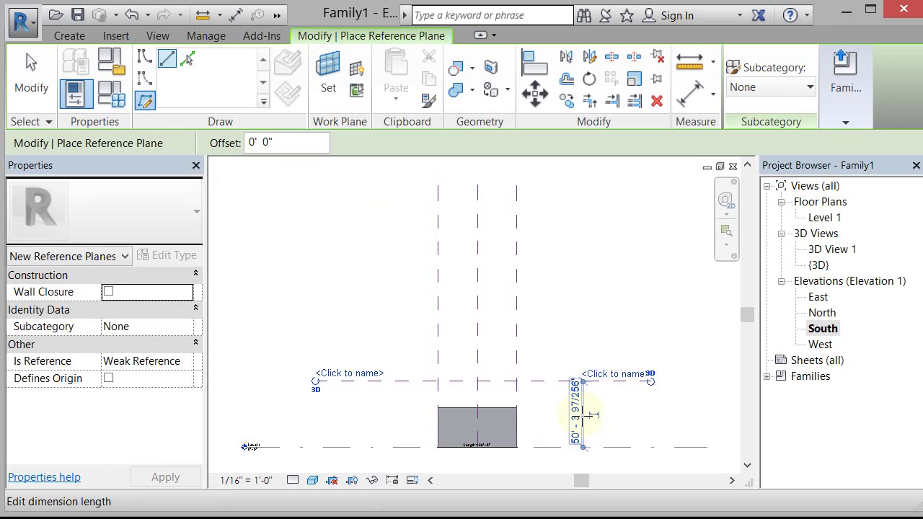
- Set the new horizontal reference plane's height above Level 1 to 60' and end the reference plane command
left_click(591, 414)
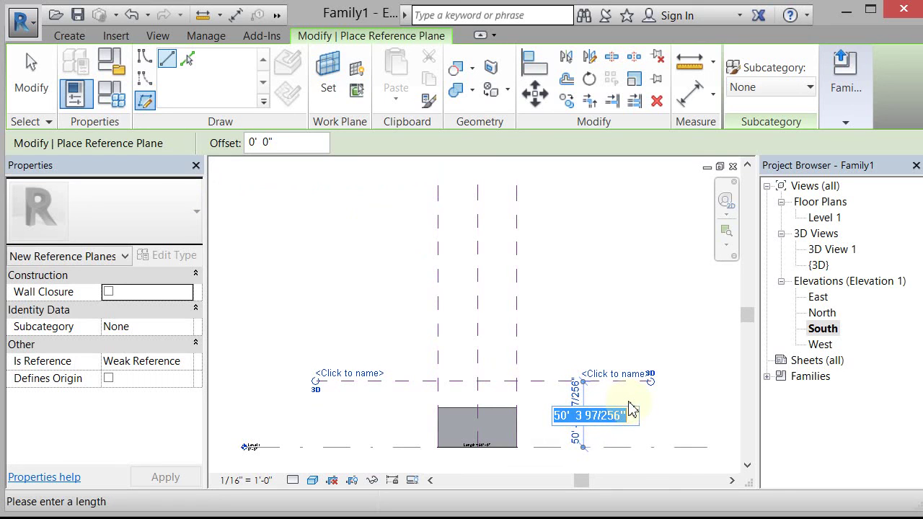
type("60")
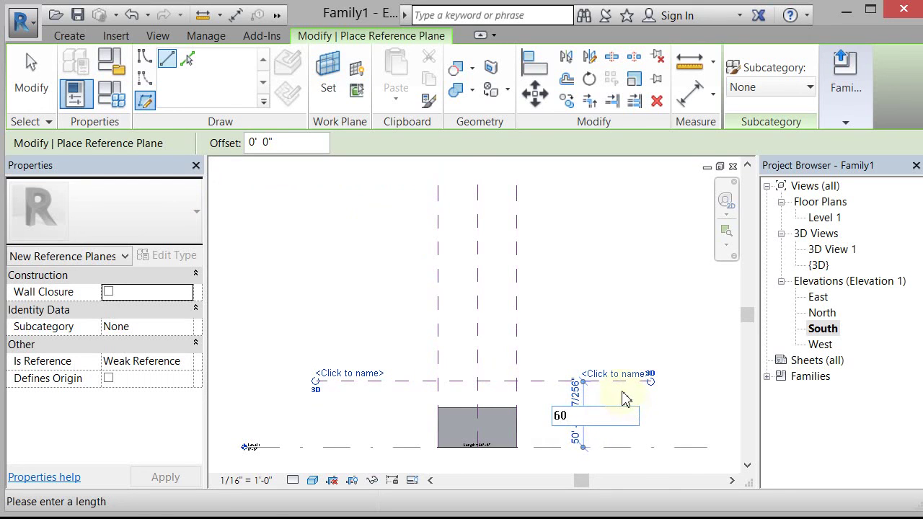
key("Return")
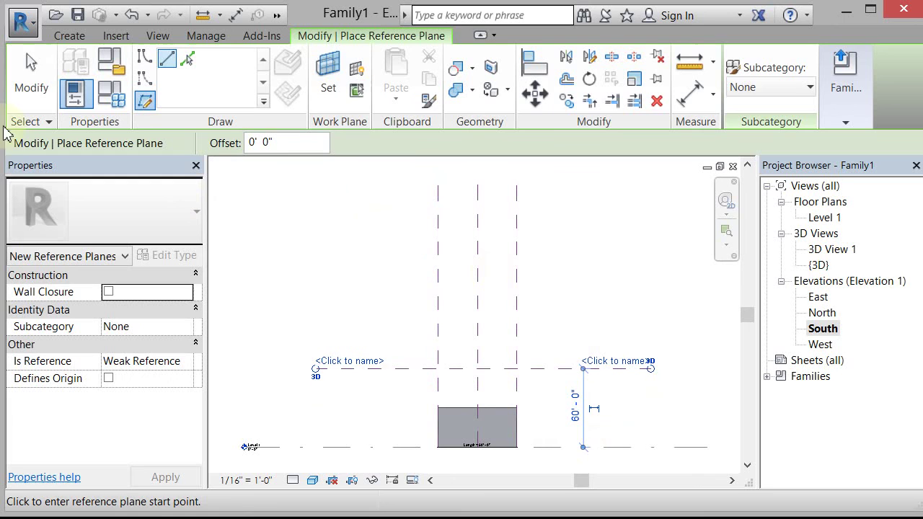
left_click(31, 72)
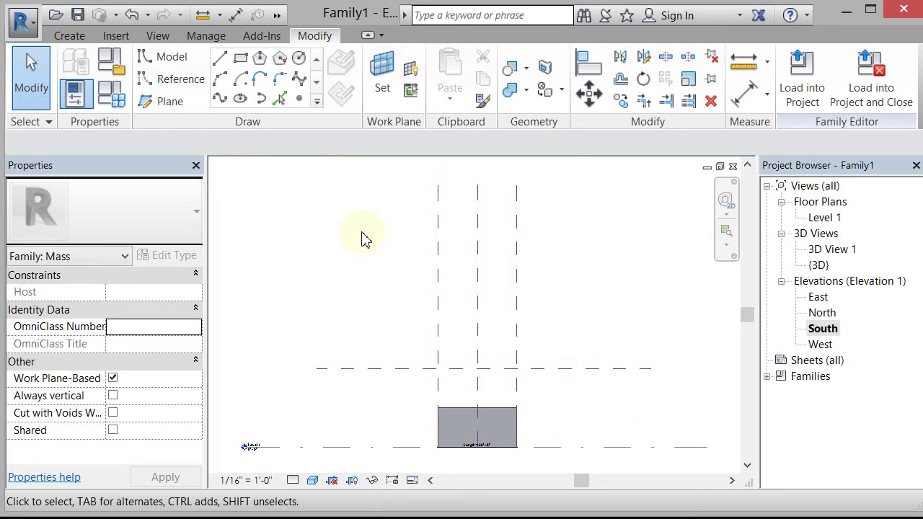
- Raise the solid form's top face in the 3D view to the horizontal reference plane, giving a 60' height, and deselect it
key("3")
key("d")
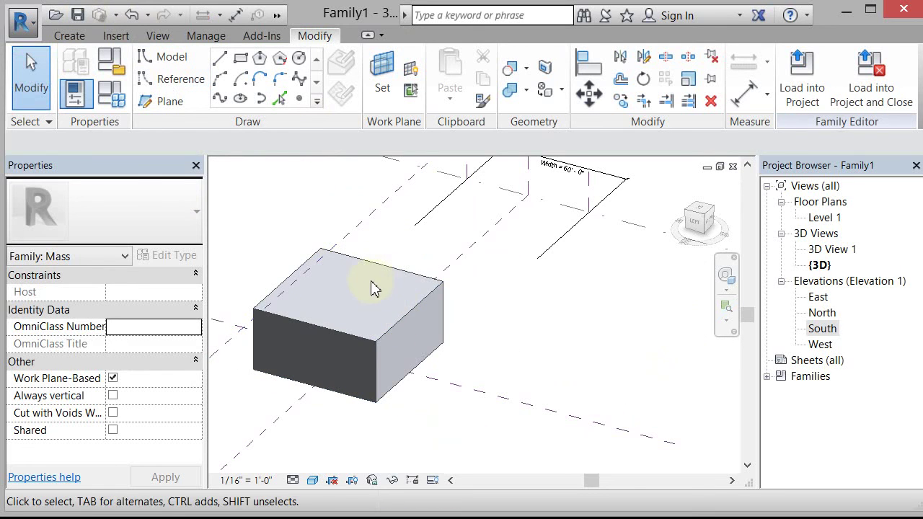
left_click(366, 275)
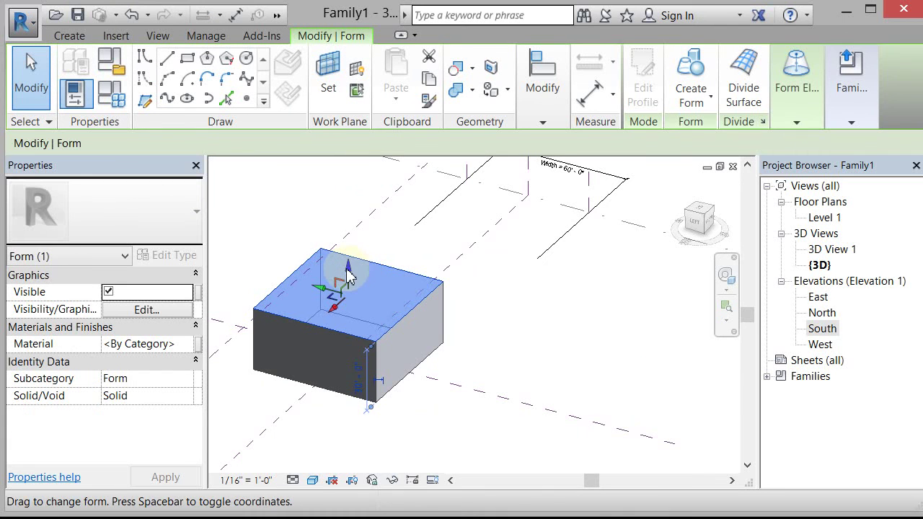
left_click_drag(351, 264, 349, 208)
scroll(372, 402, "up", 1)
middle_click_drag(386, 406, 375, 436)
scroll(296, 354, "down", 2)
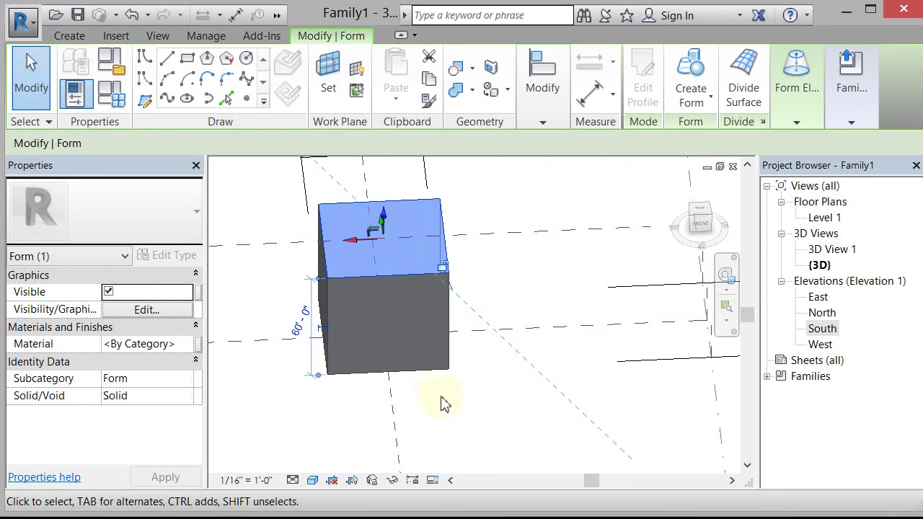
left_click(464, 408)
mouse_move(435, 414)
middle_mouse_down("shift")
mouse_move(583, 387)
mouse_move(488, 409)
mouse_move(570, 408)
mouse_move(392, 433)
middle_mouse_up("shift")
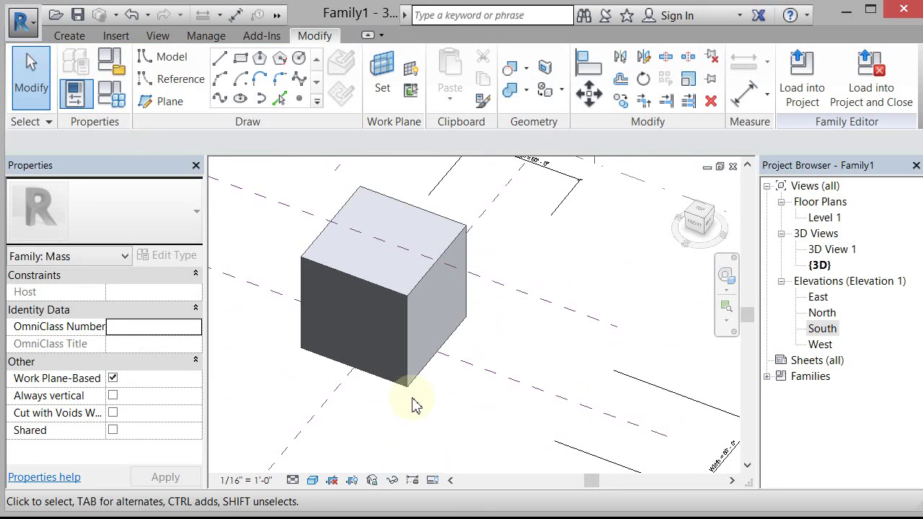
scroll(560, 281, "down", 2)
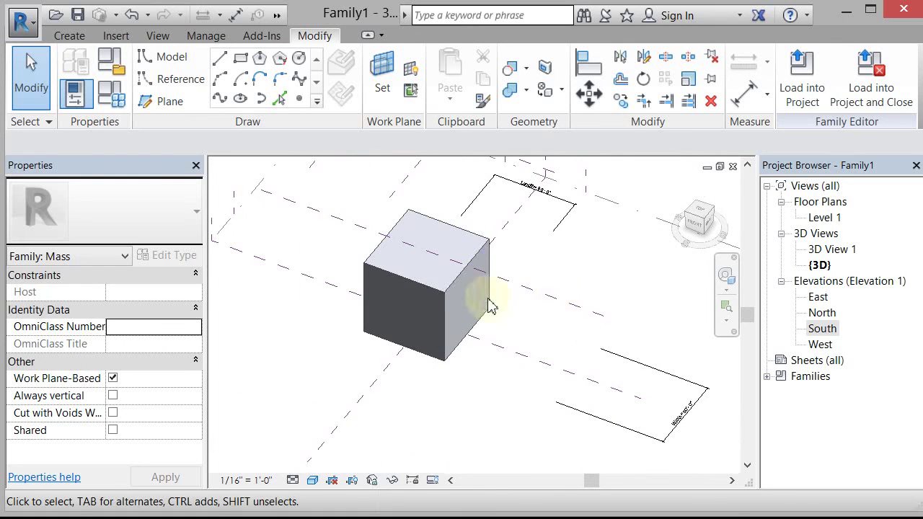
scroll(346, 217, "up", 2)
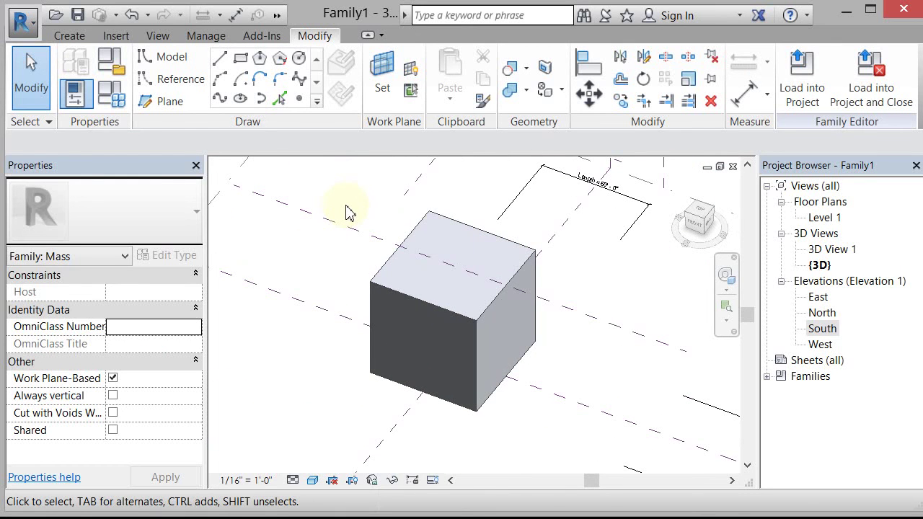